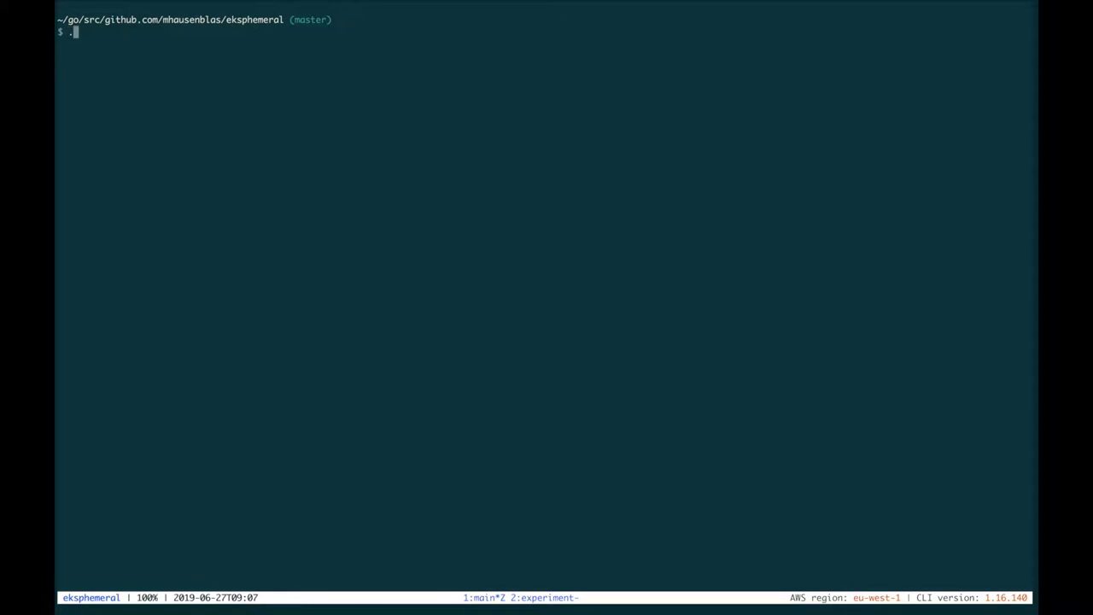
Launch the EKSphemeral UI with launch-ui.sh and reload localhost:8080 in Chrome to see the empty Clusters list
key("Tab")
key("Return")
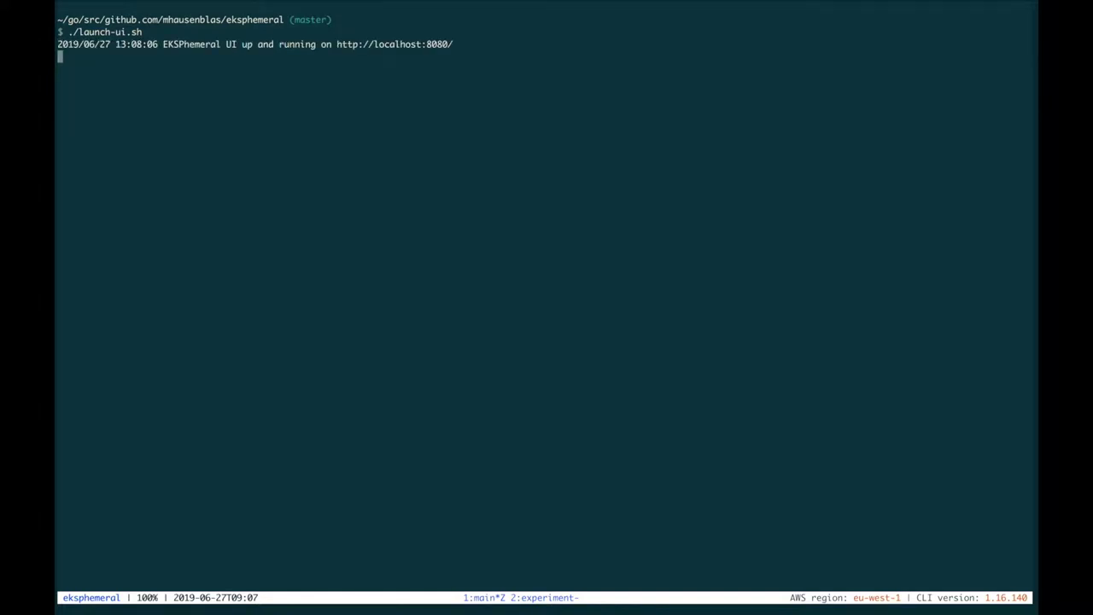
key("super+Tab")
key("super+r")
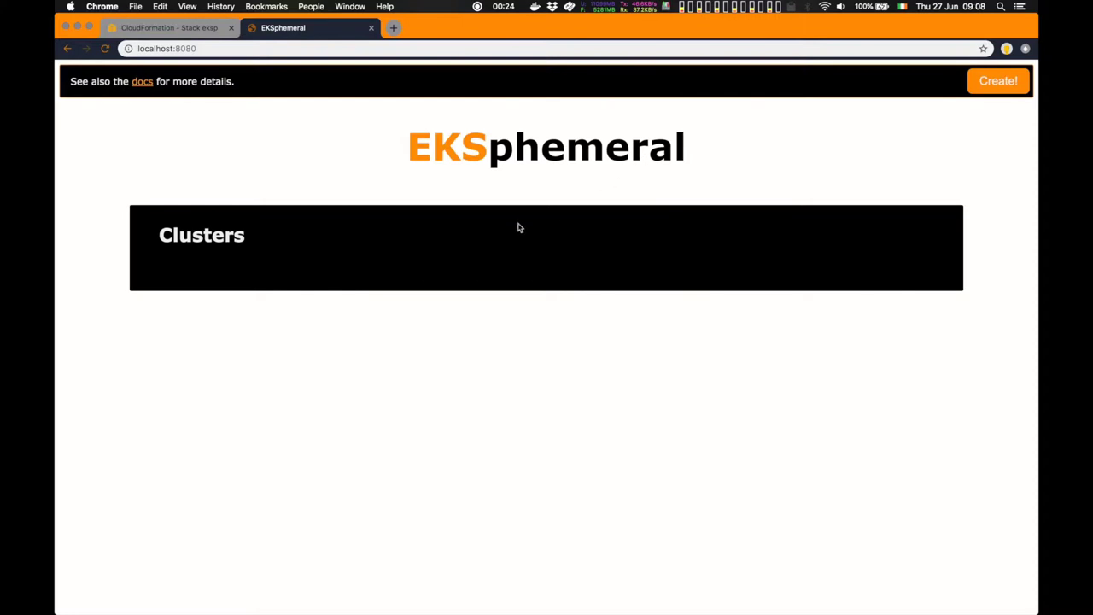
Start a new cluster named demo with 2 worker nodes, Kubernetes 1.13 and a 400-minute timeout
left_click(998, 91)
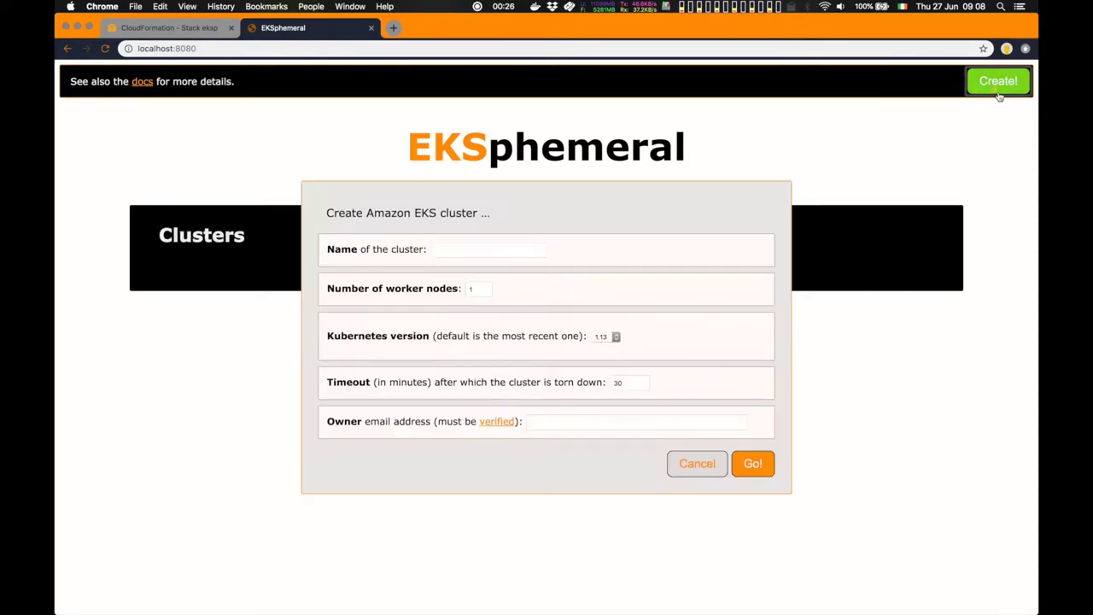
left_click(473, 253)
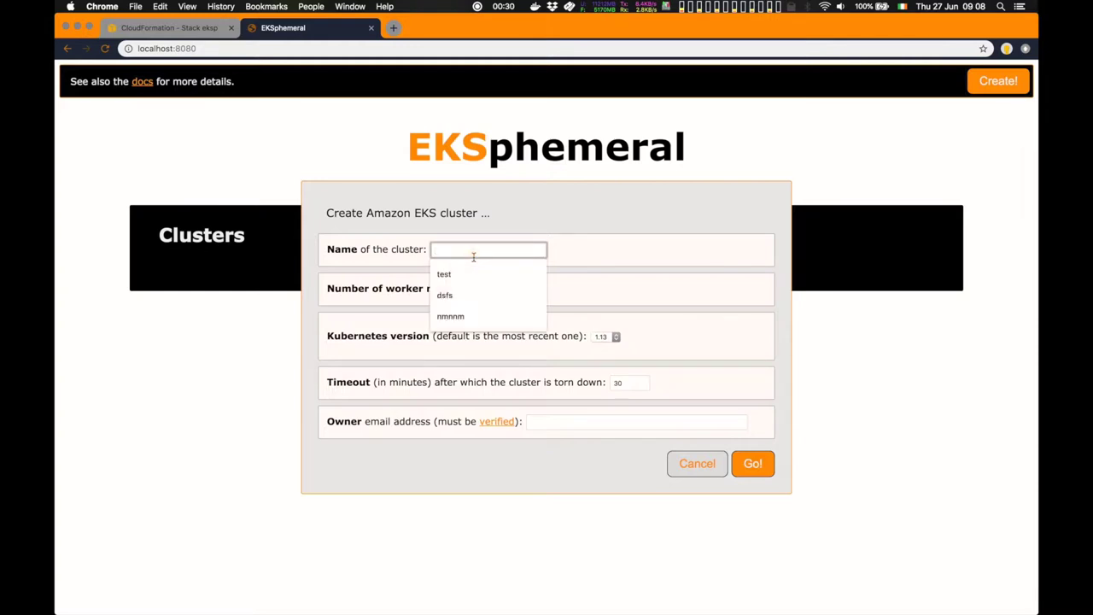
type("demo")
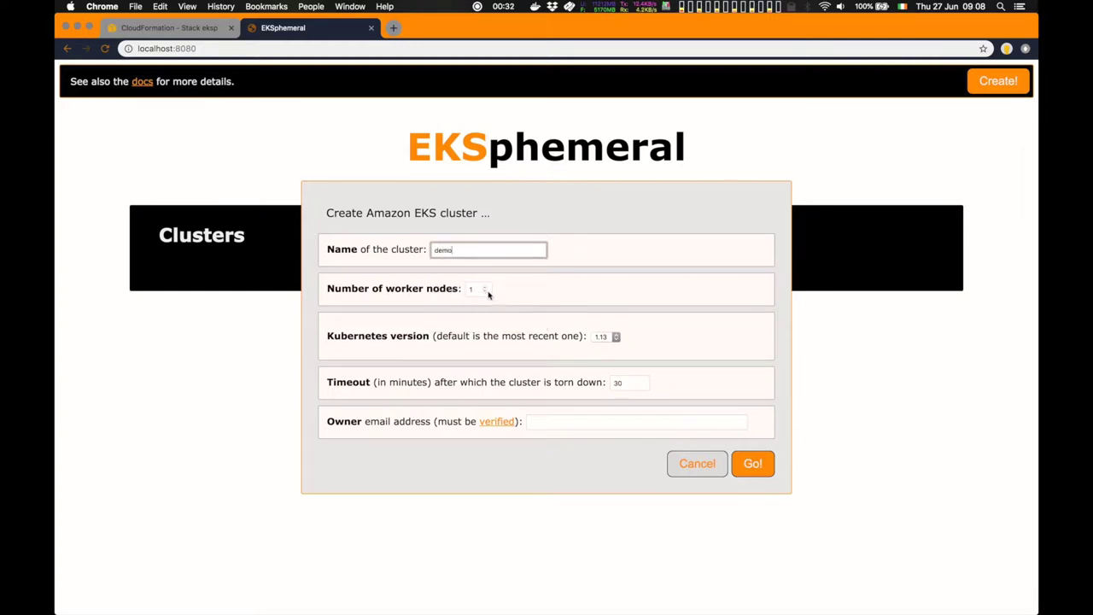
left_click(485, 289)
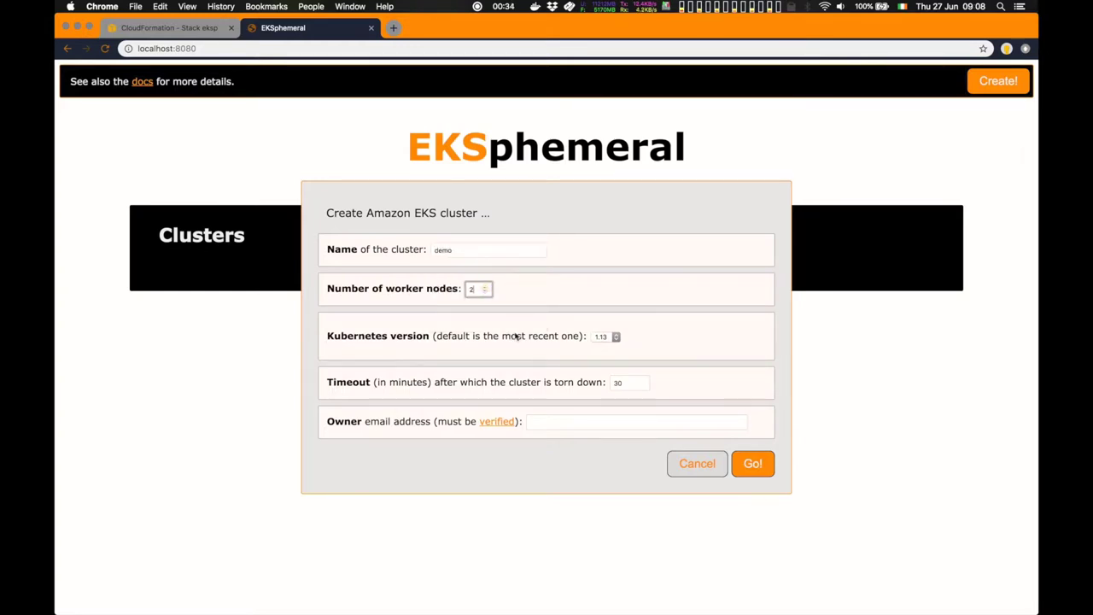
left_click(601, 337)
left_click(601, 343)
double_click(628, 385)
type("400")
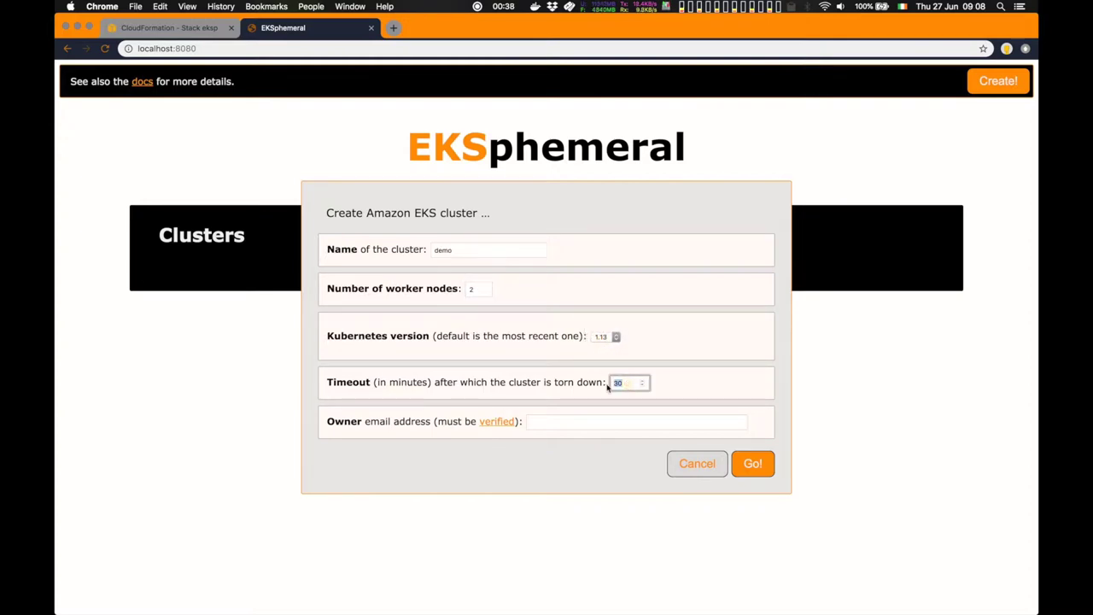
Fill in the owner's e-mail address and submit the demo cluster request
left_click(576, 423)
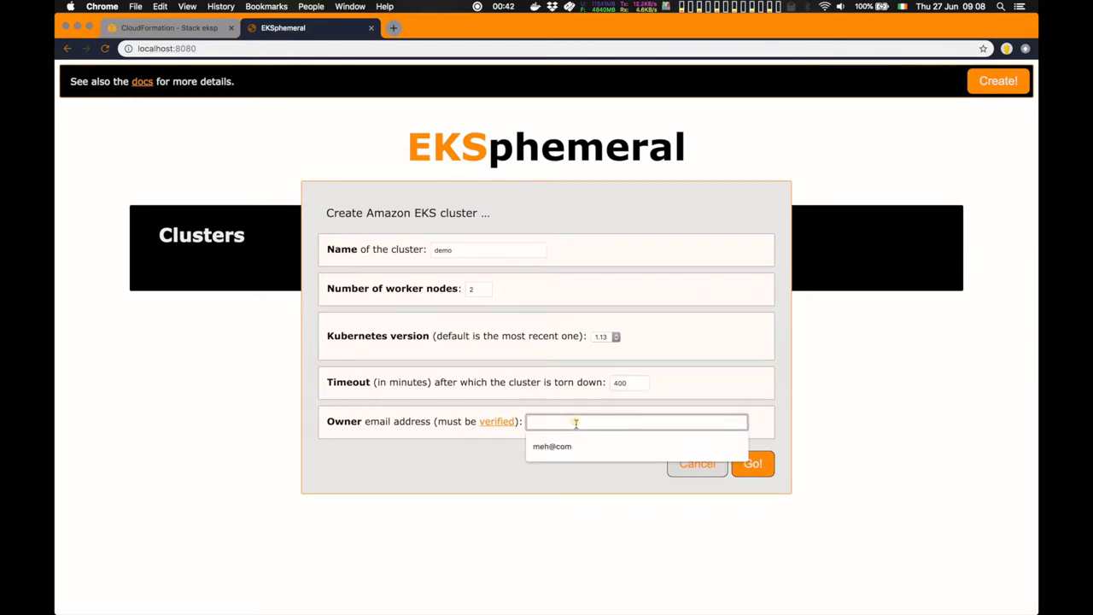
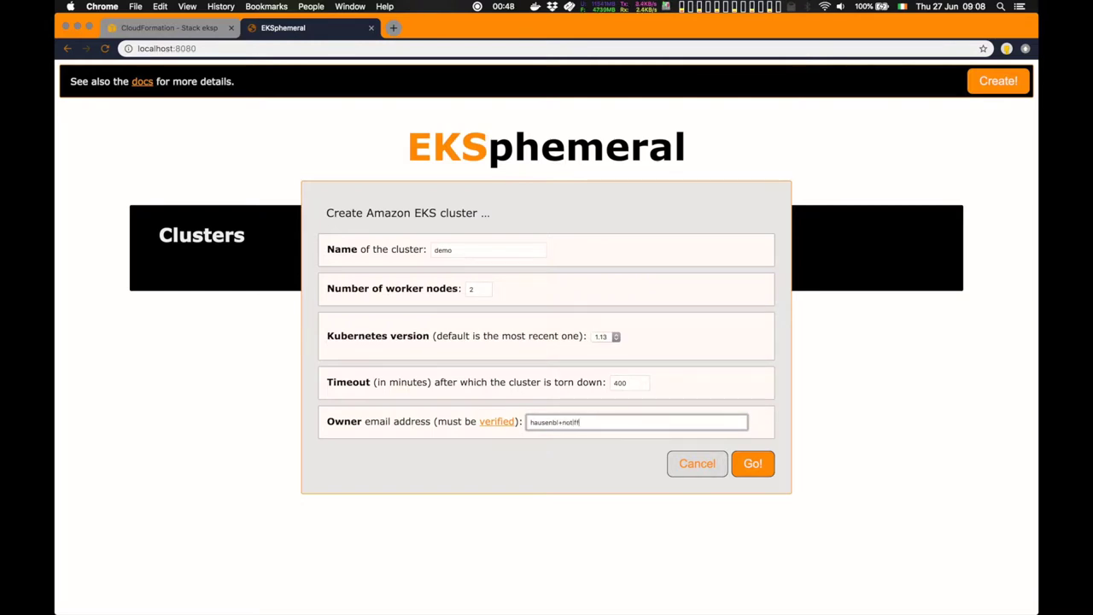
left_click(752, 465)
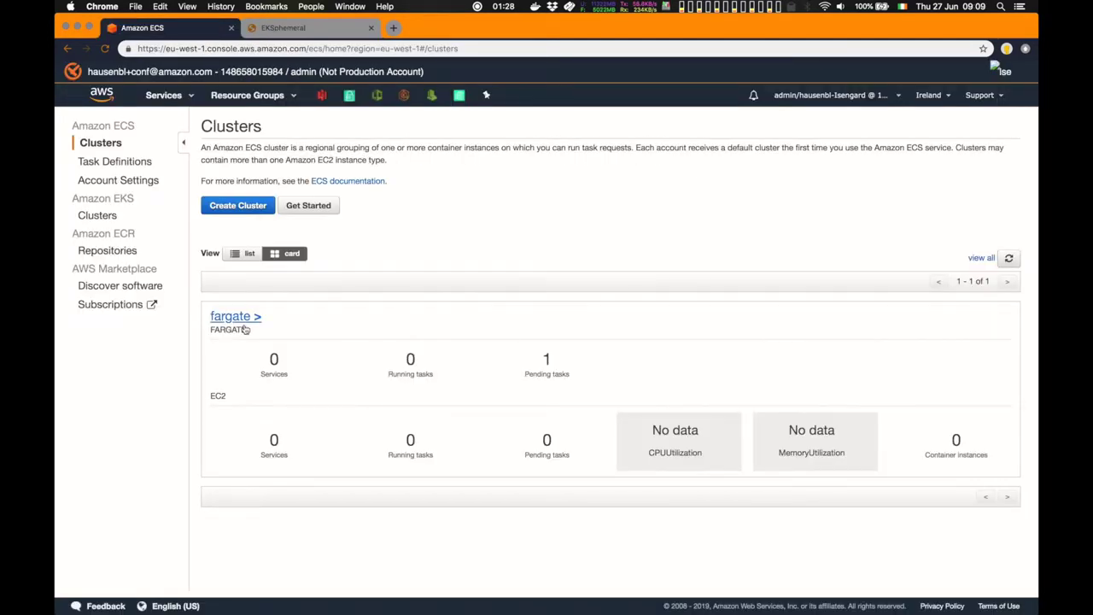
Inspect the running fargate task's logs in ECS and refresh them
left_click(244, 327)
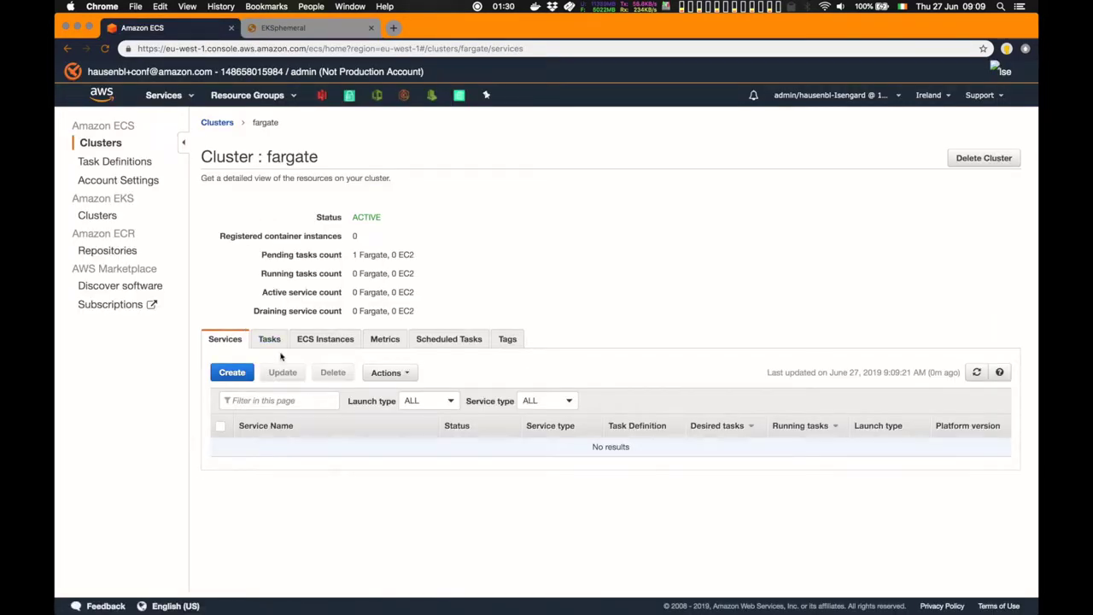
left_click(271, 340)
left_click(274, 472)
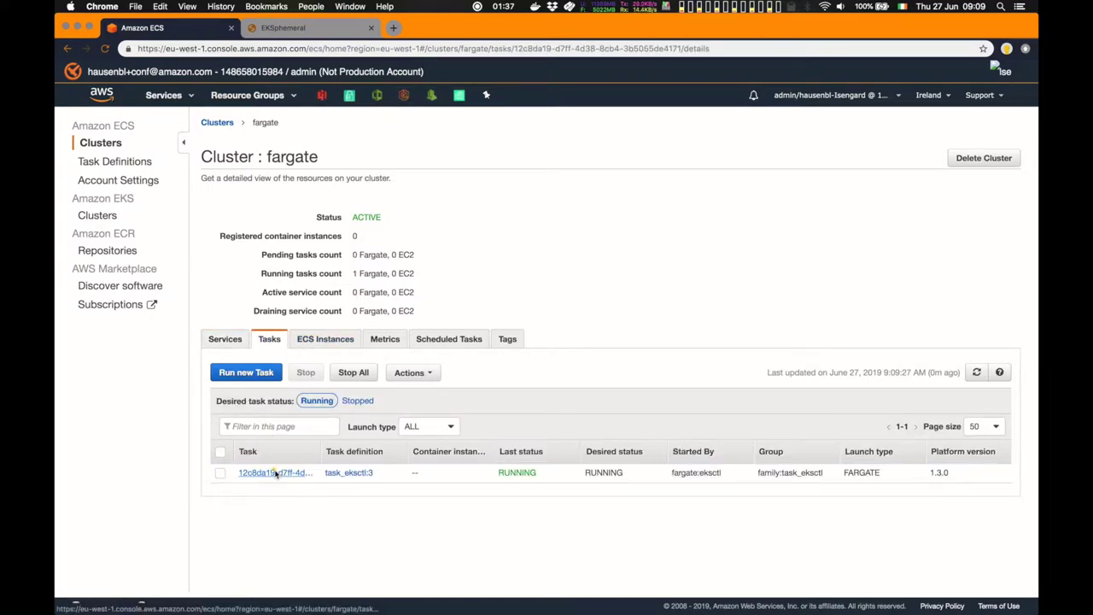
left_click(295, 176)
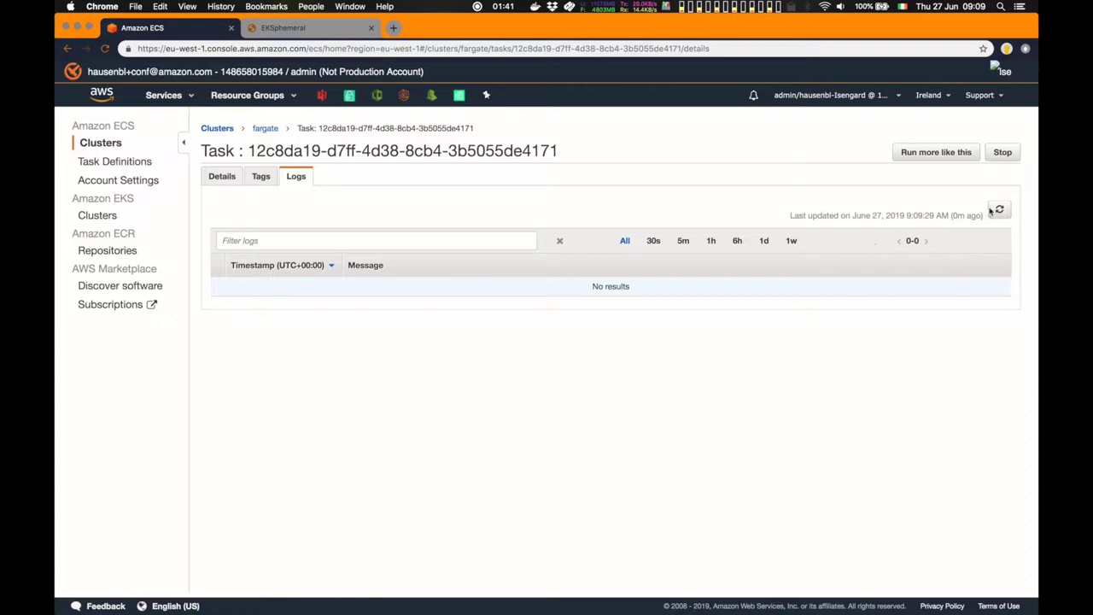
left_click(999, 213)
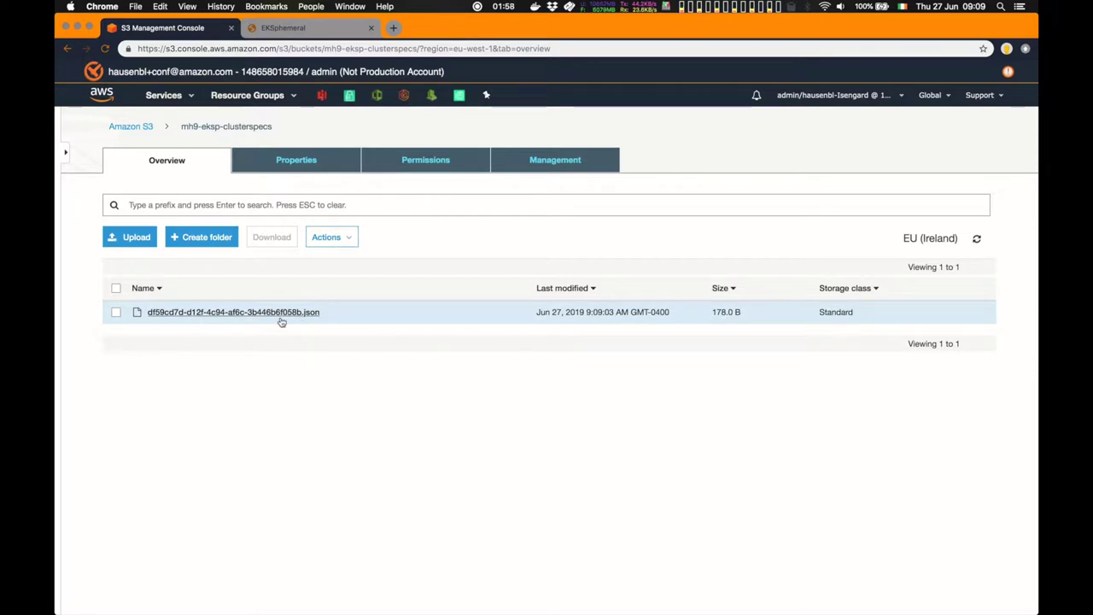
Preview the demo cluster spec JSON in S3, showing 2 workers, timeout 400 and ttl 399
left_click(308, 318)
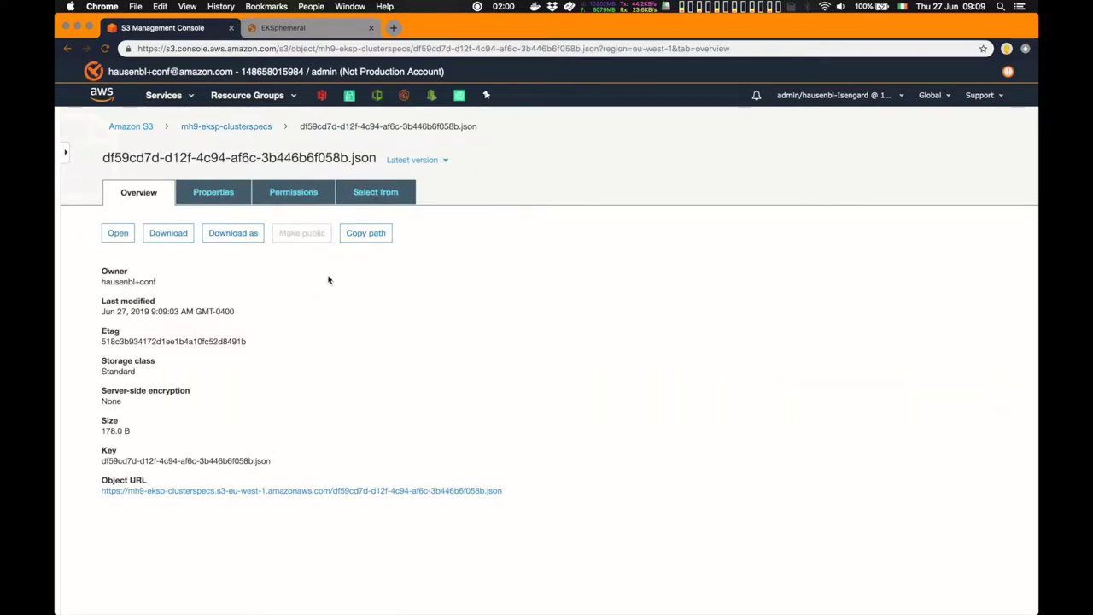
left_click(375, 201)
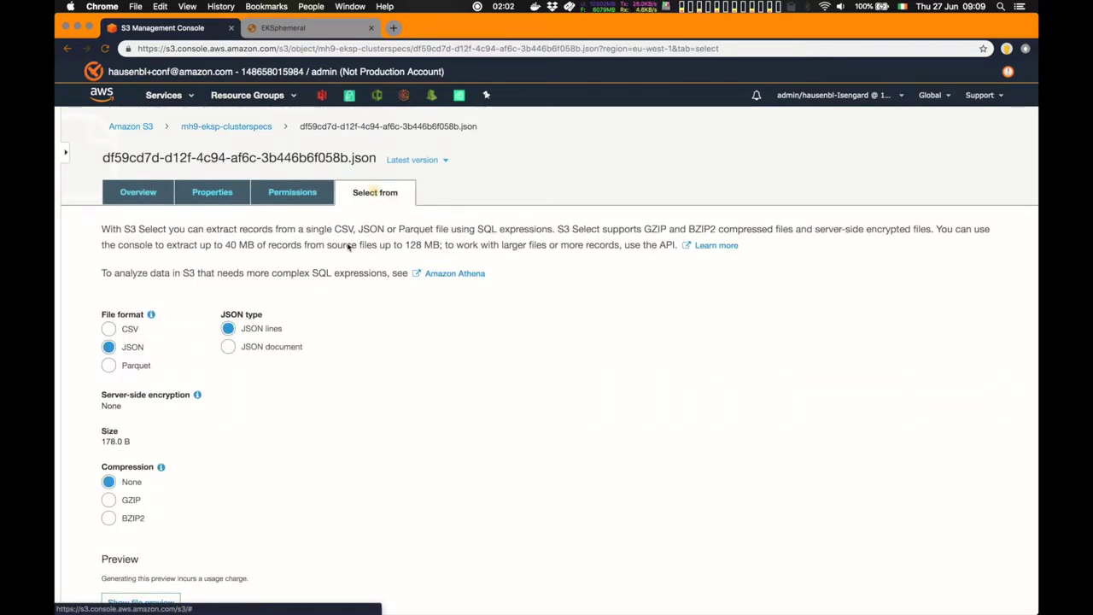
scroll(223, 407, "down", 3)
left_click(175, 410)
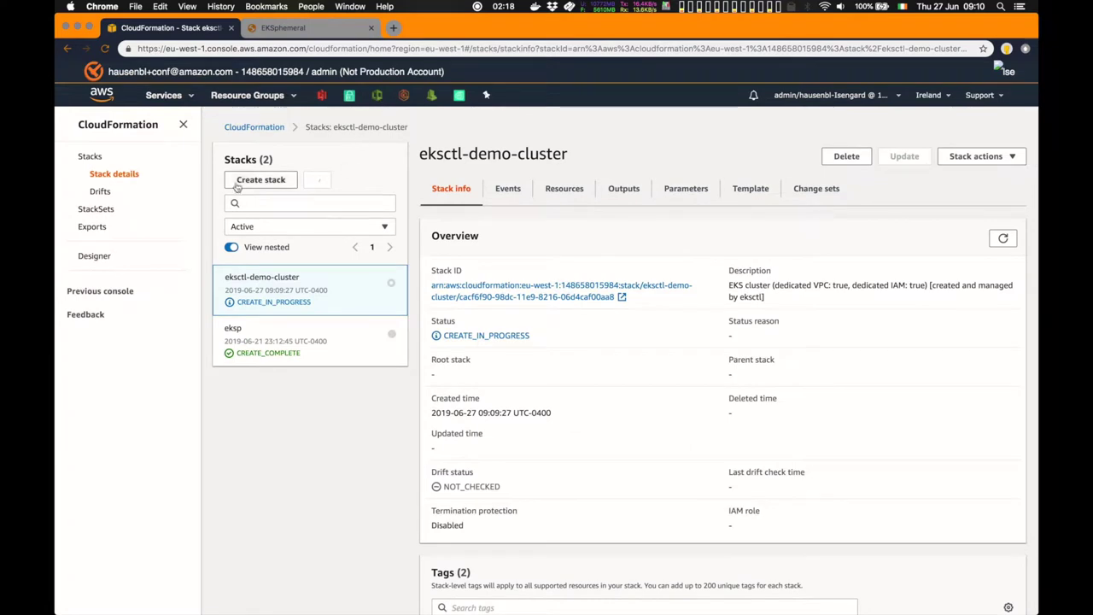
Sort the eksctl-demo-cluster stack's resources by status, then check the demo cluster in the EKS console
left_click(182, 124)
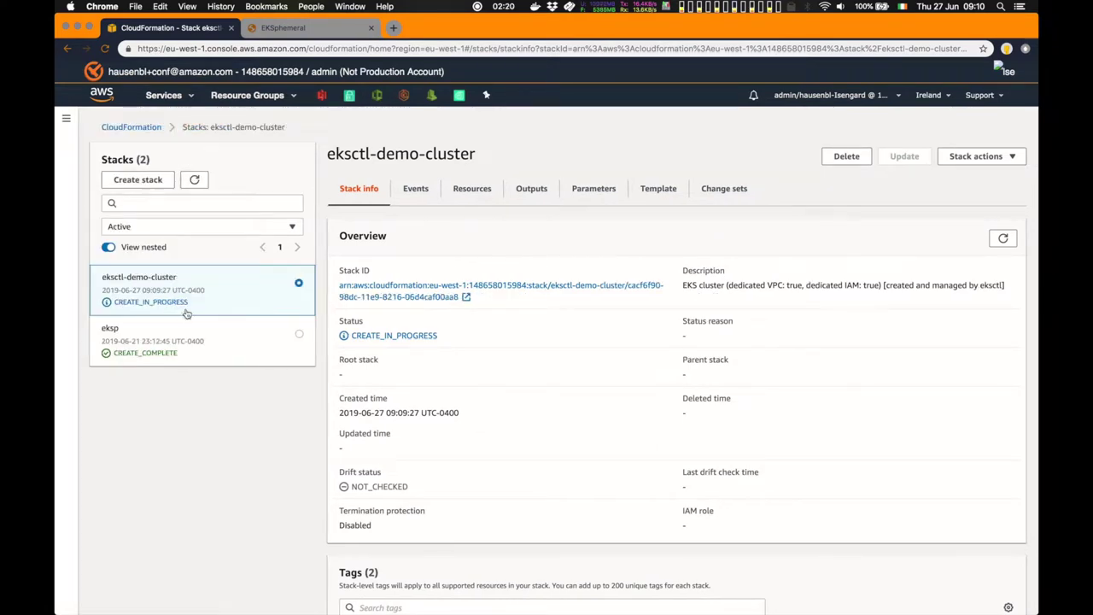
left_click(467, 200)
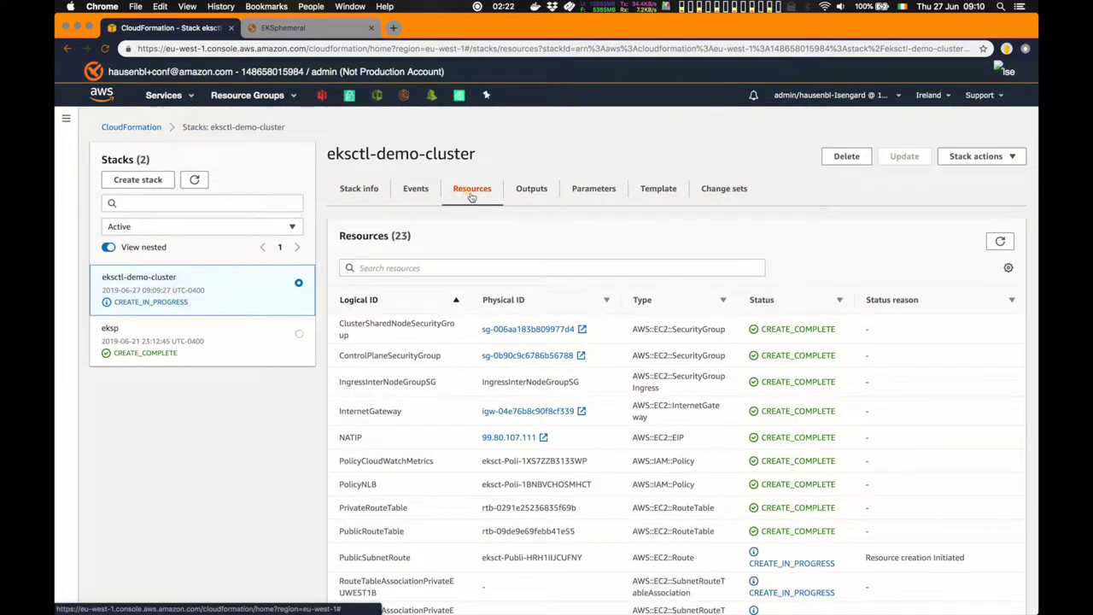
left_click(789, 307)
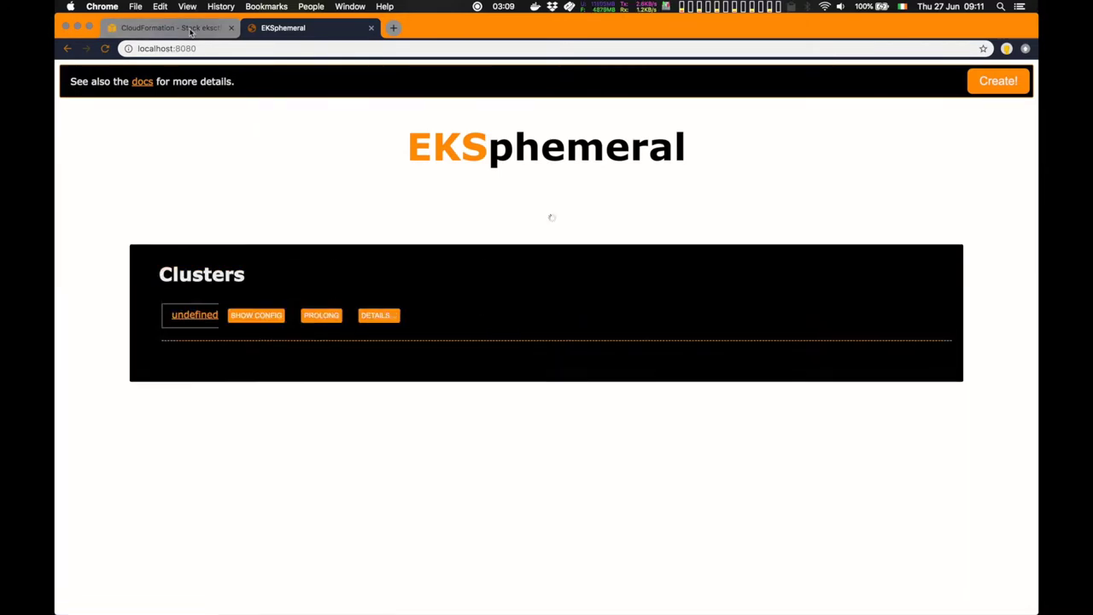
left_click(190, 31)
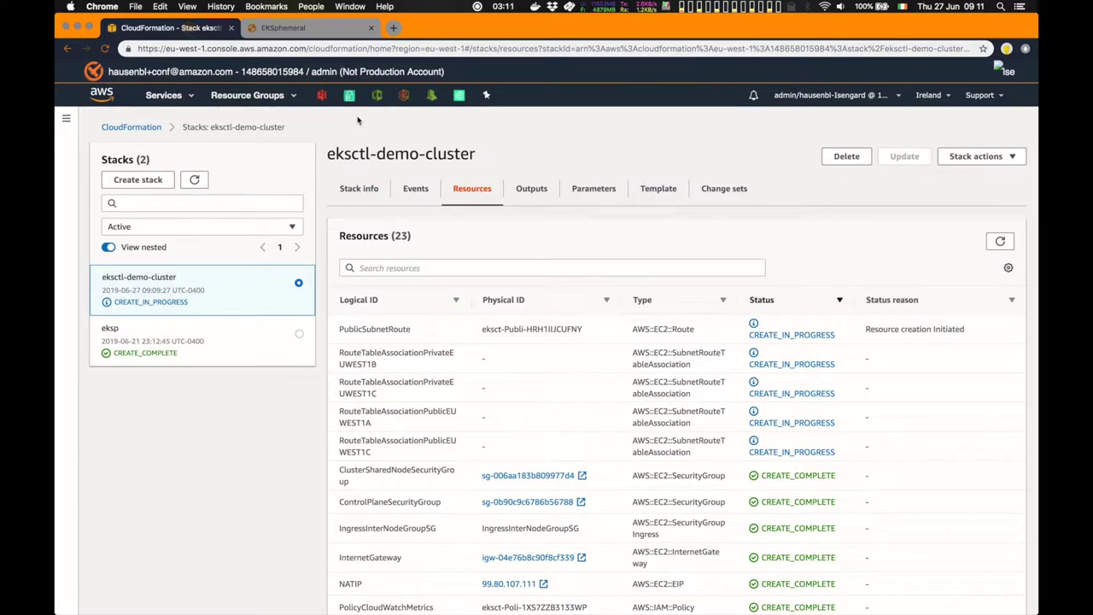
left_click(405, 97)
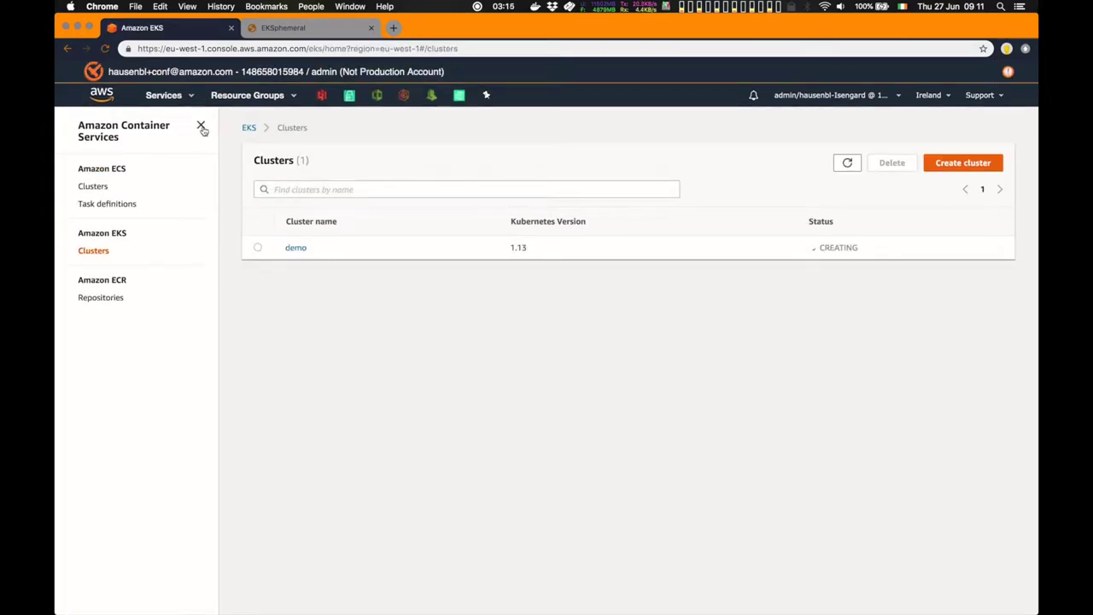
Review the demo cluster's details page in the Amazon EKS console
left_click(201, 124)
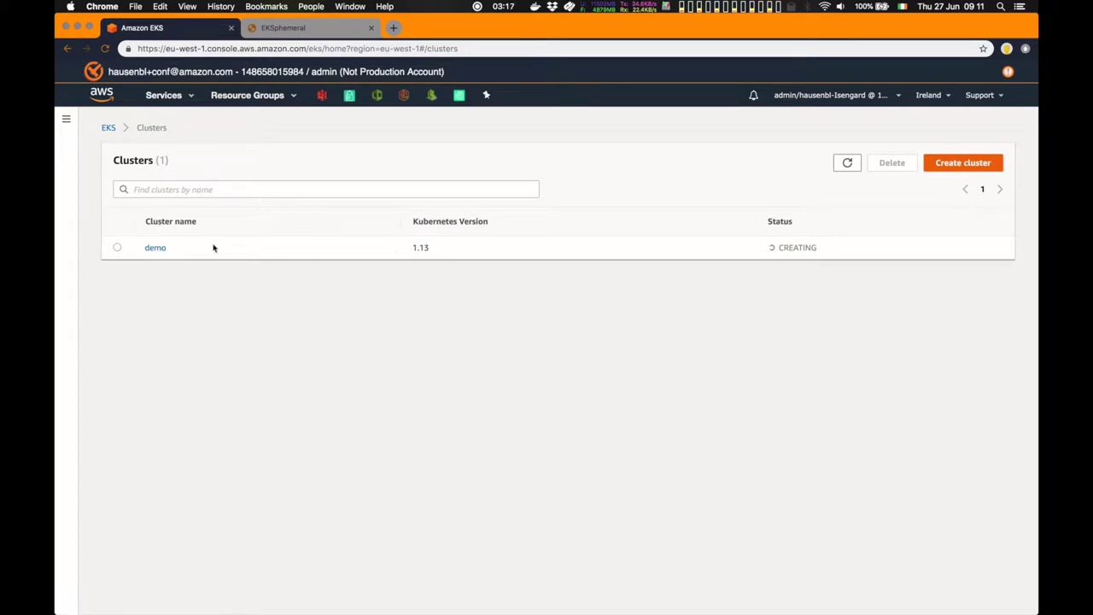
left_click(162, 249)
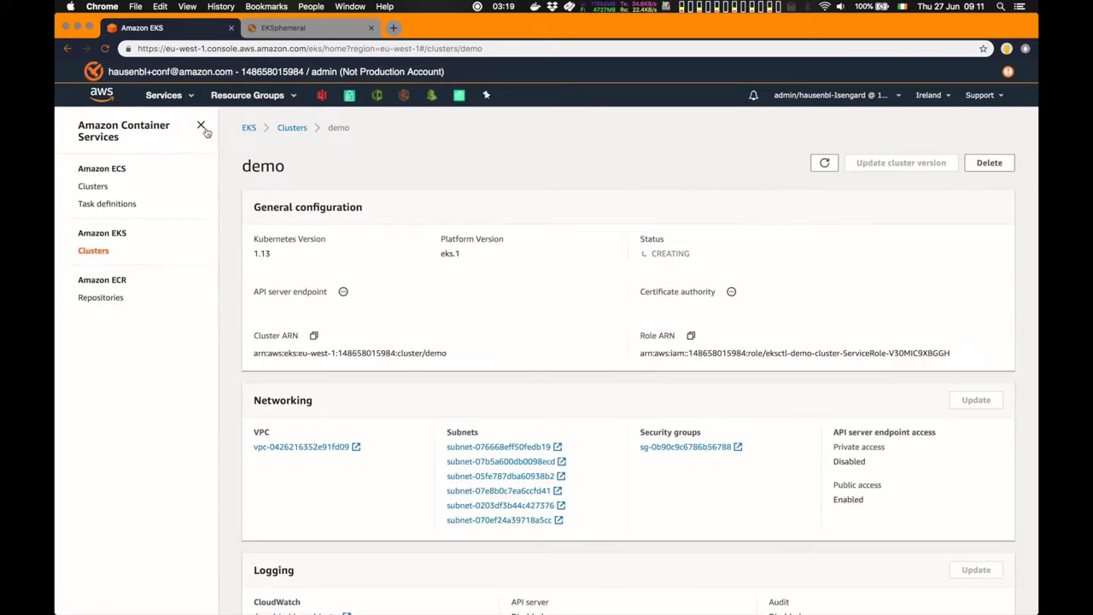
left_click(200, 125)
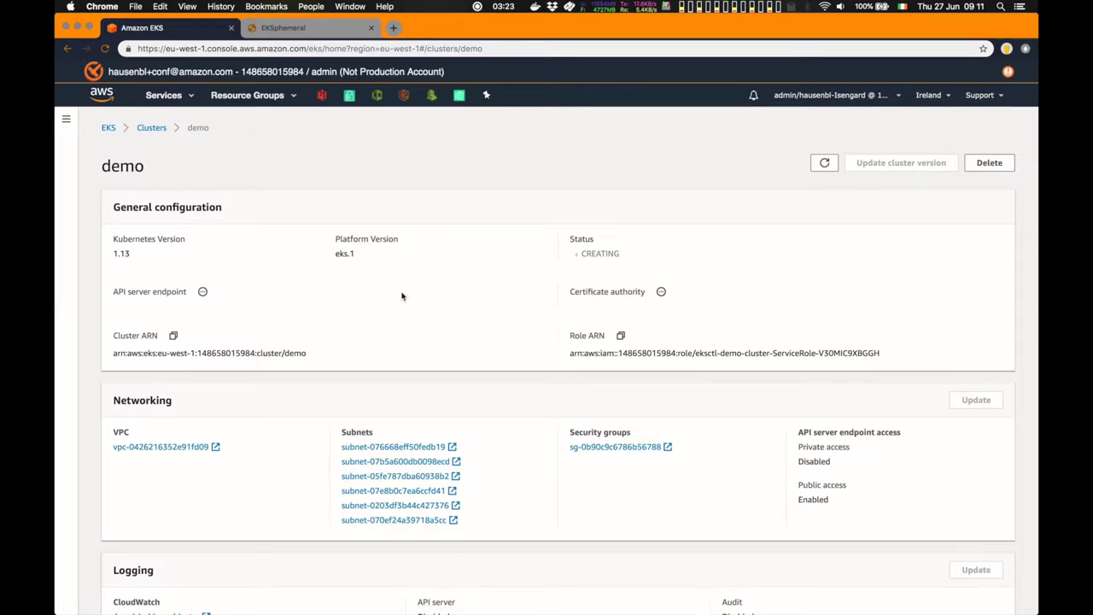
scroll(402, 296, "down", 5)
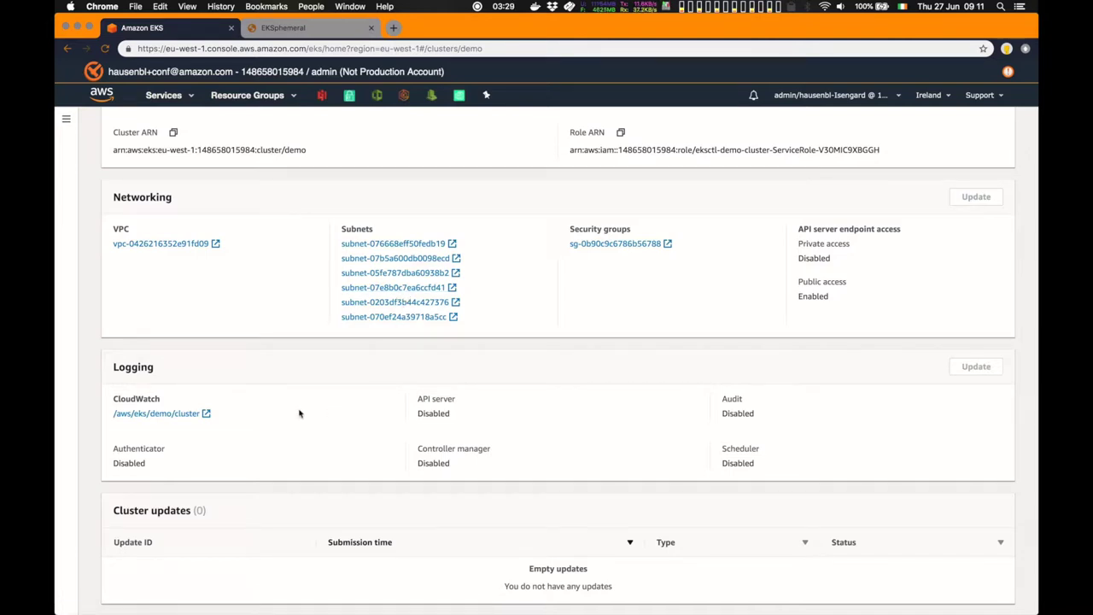
scroll(298, 413, "up", 5)
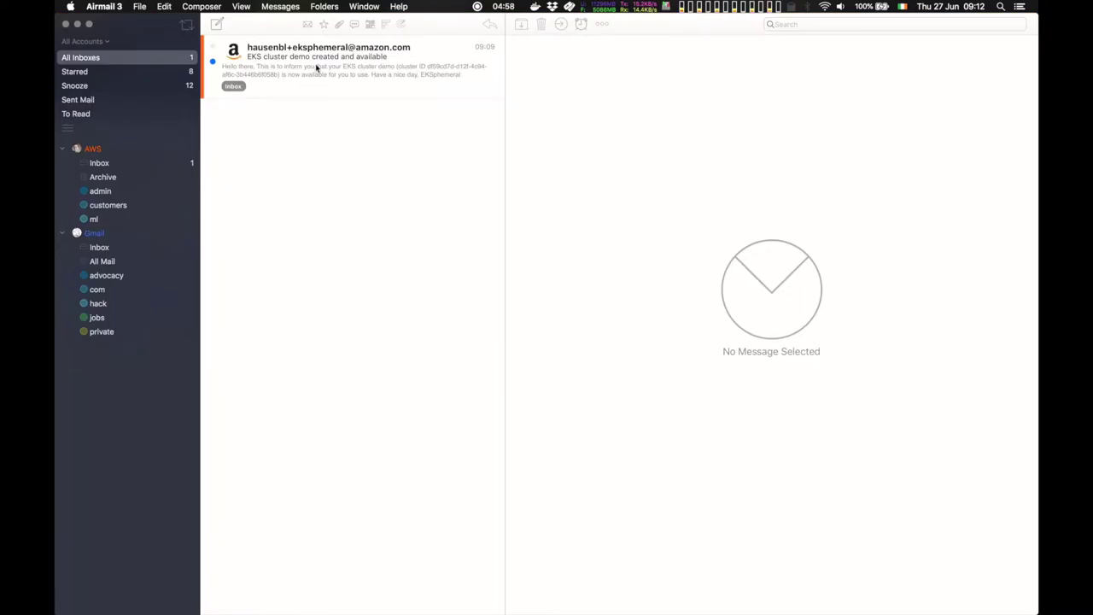
Read the cluster-available notification e-mail, then return to the CloudFormation stack page
left_click(316, 68)
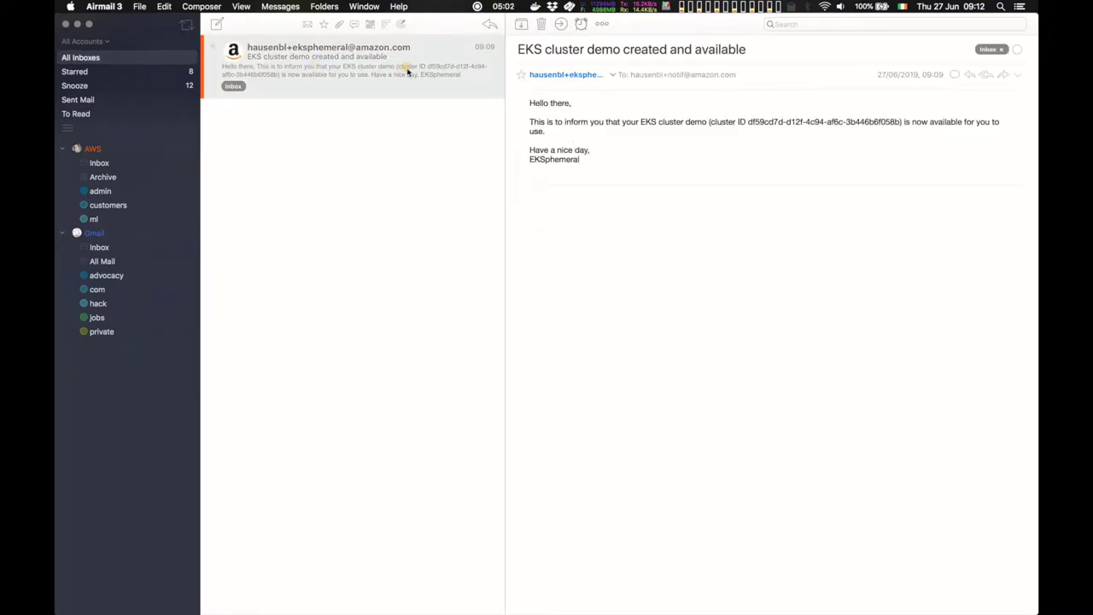
scroll(406, 69, "right", 5)
key("super+Tab")
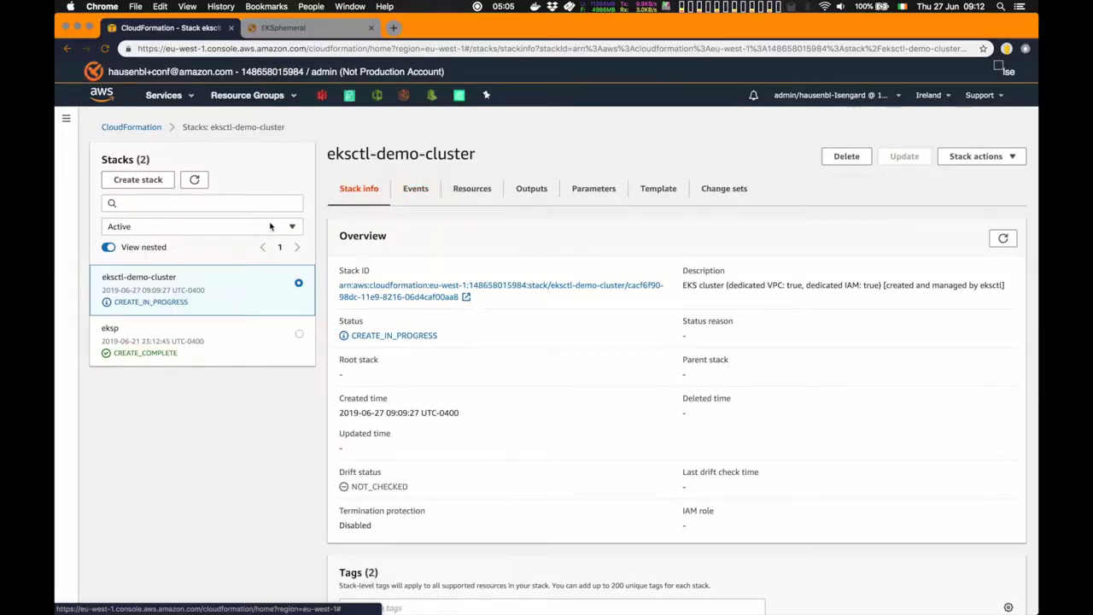
List the eksctl-demo-cluster resources sorted by status, with the creating ControlPlane at the top
left_click(473, 197)
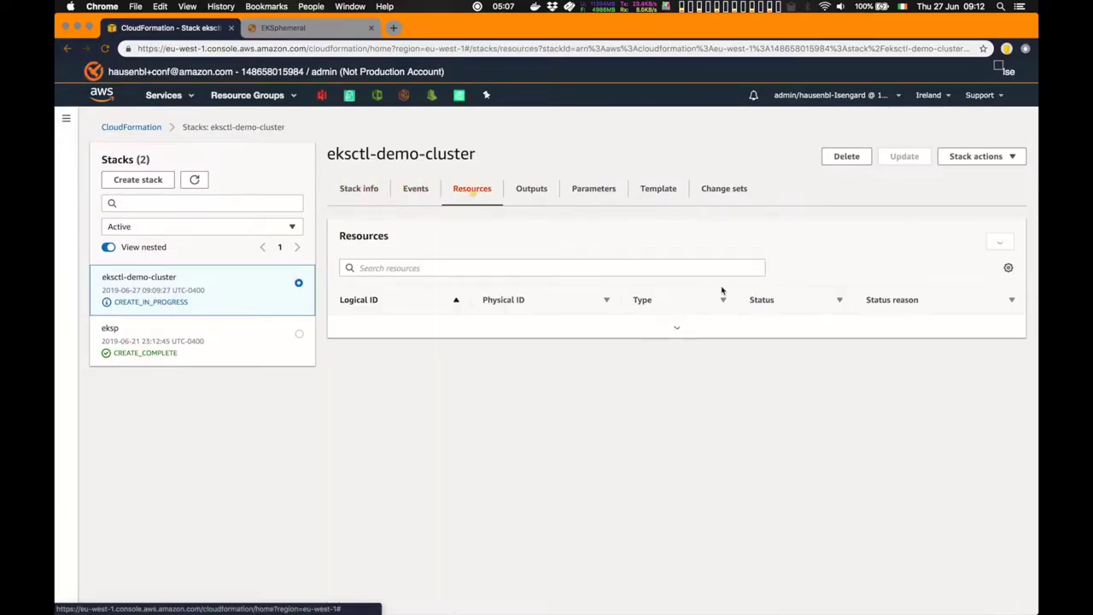
left_click(773, 306)
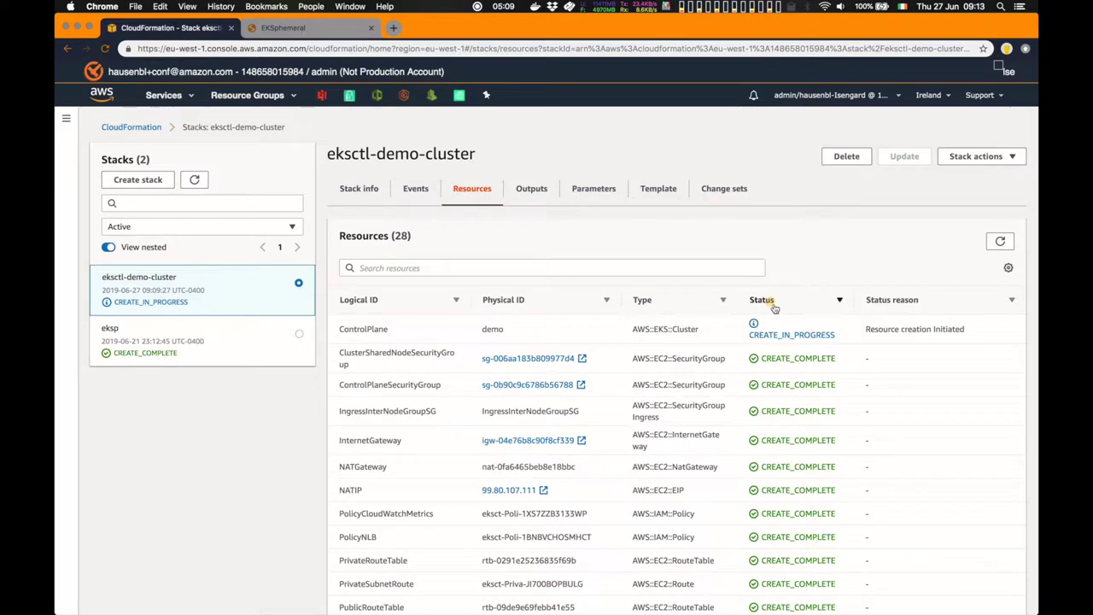
double_click(350, 329)
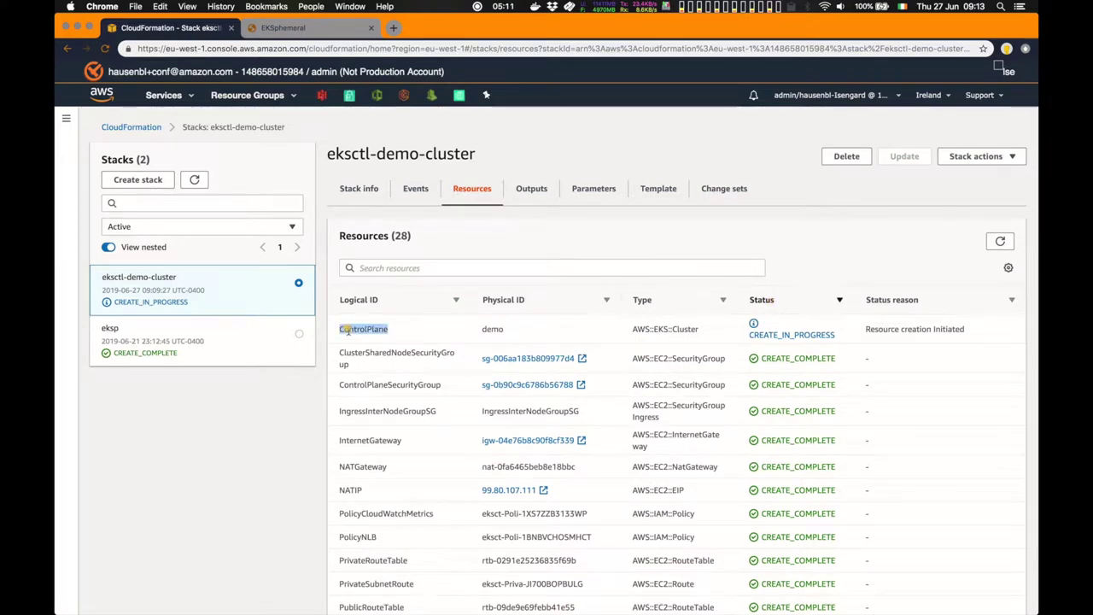
left_click(418, 332)
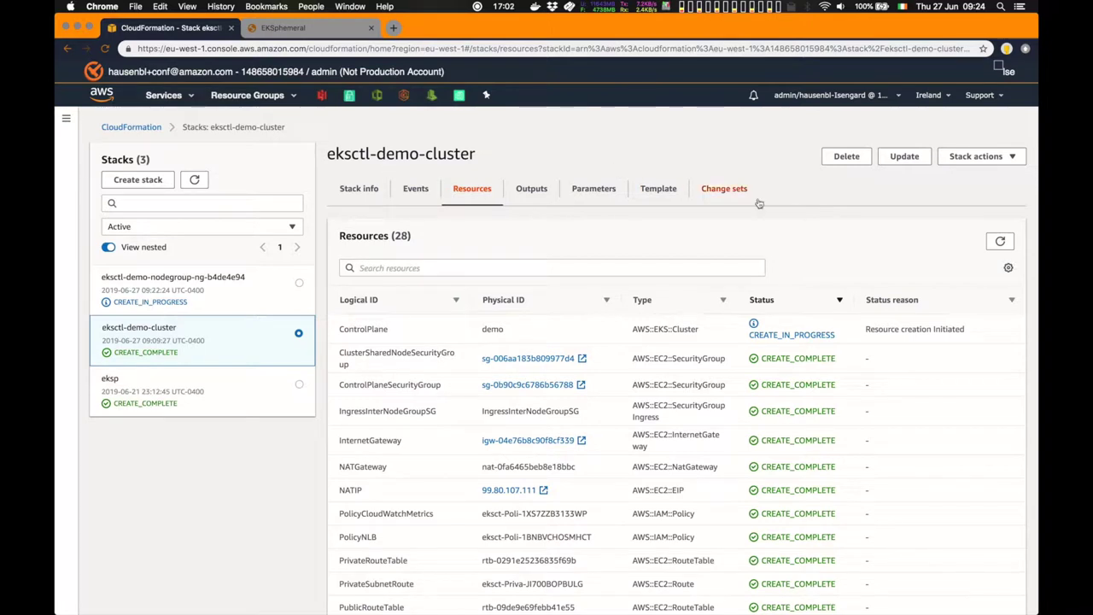
Refresh to confirm ControlPlane is complete, check the nodegroup stack's resources, then go to the EKS clusters list
left_click(995, 247)
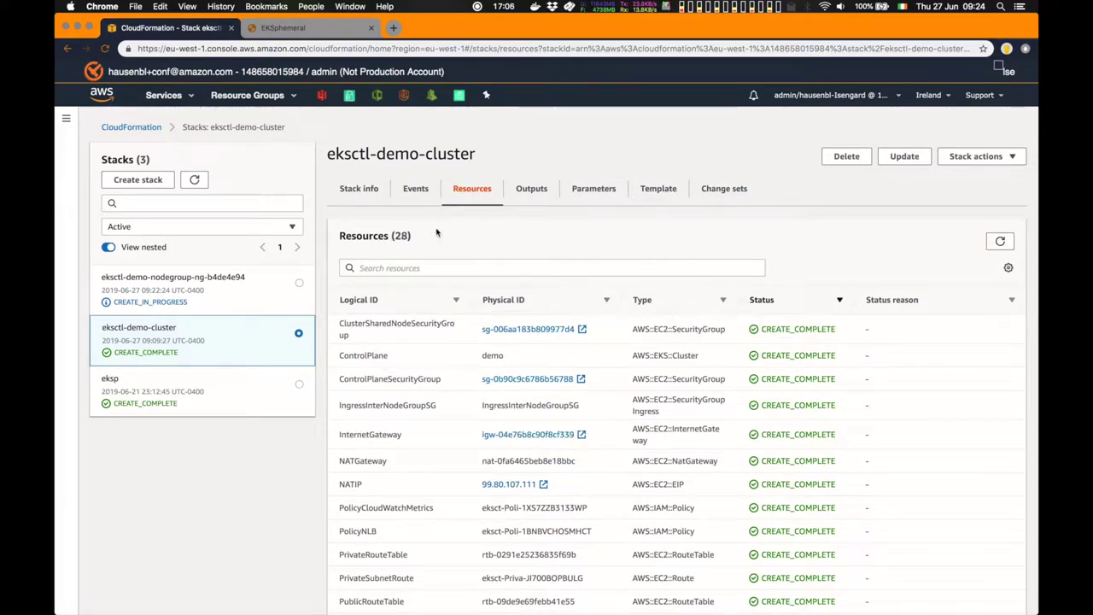
left_click(247, 292)
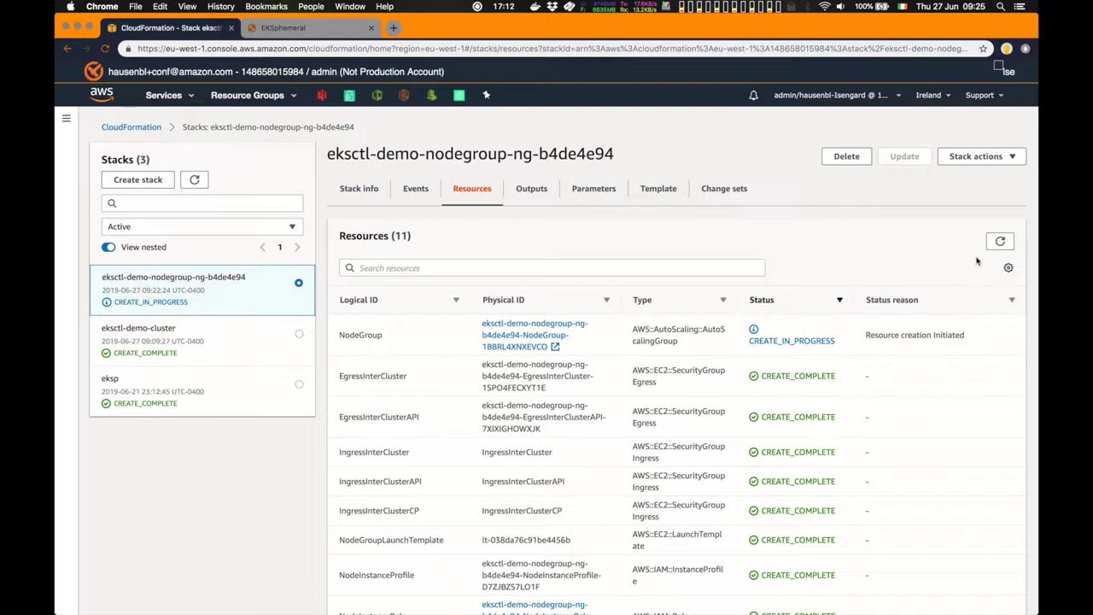
left_click(1000, 241)
left_click(406, 100)
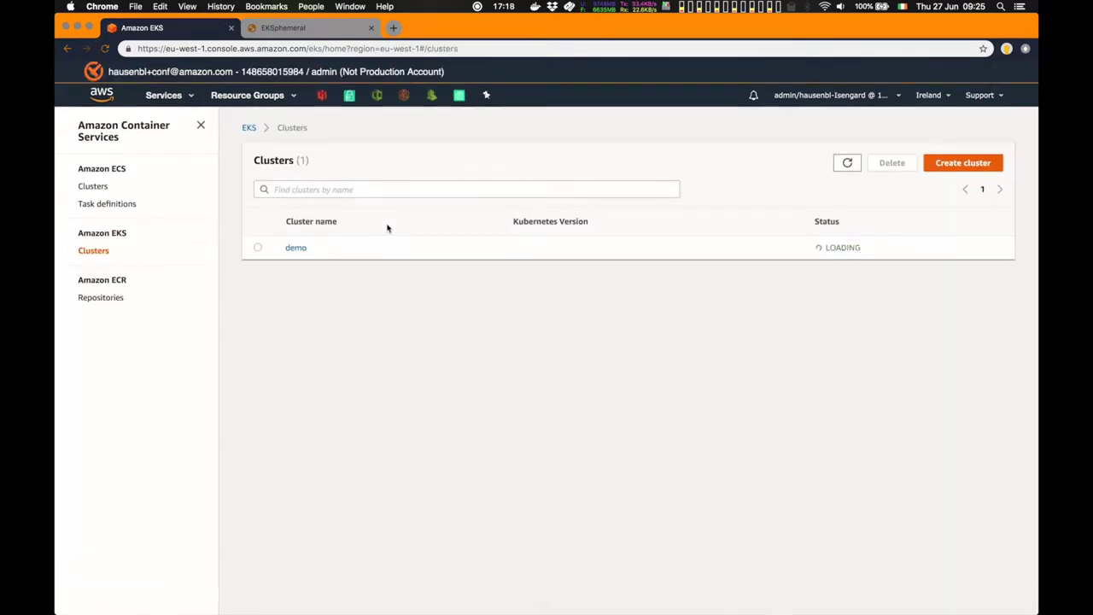
View the demo cluster as ACTIVE on Kubernetes 1.13, then return to the EKSphemeral page
left_click(295, 248)
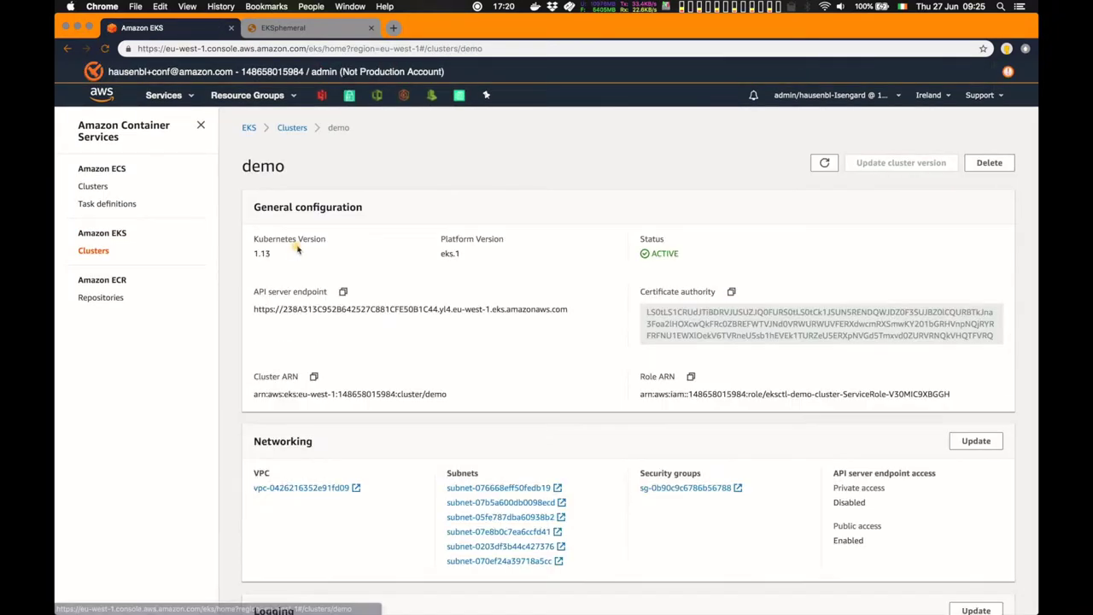
left_click(201, 126)
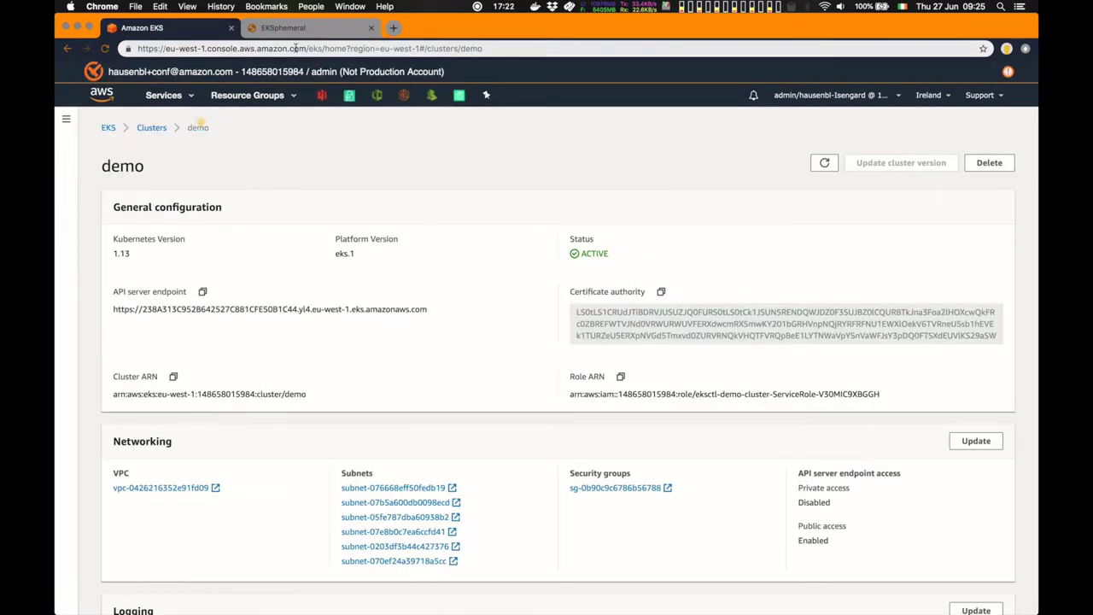
left_click(282, 27)
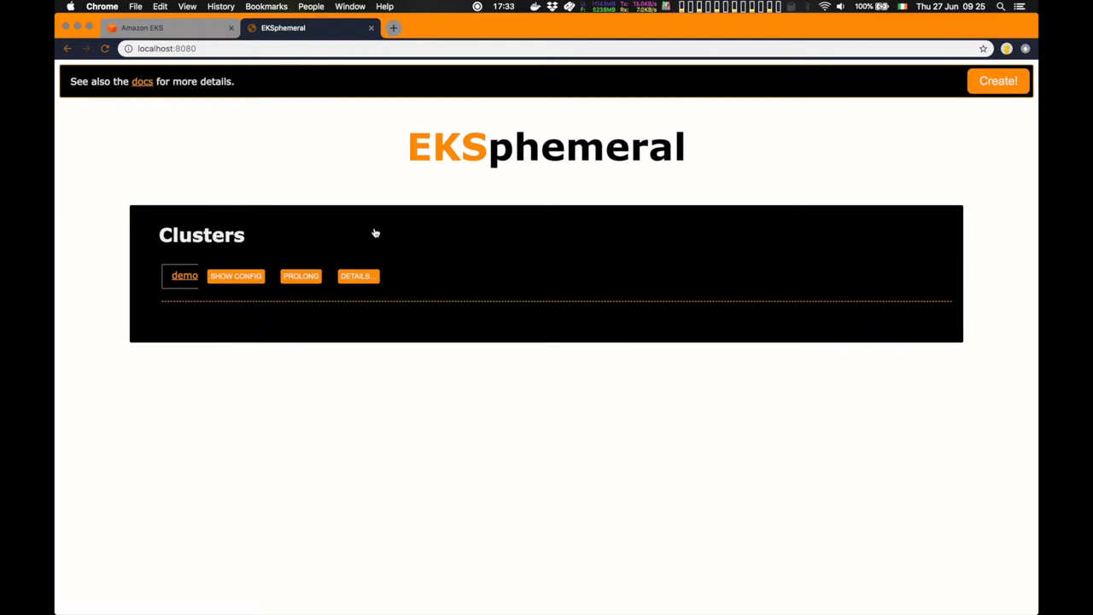
Expand the demo cluster's details in EKSphemeral and display its kubeconfig setup instructions
left_click(367, 277)
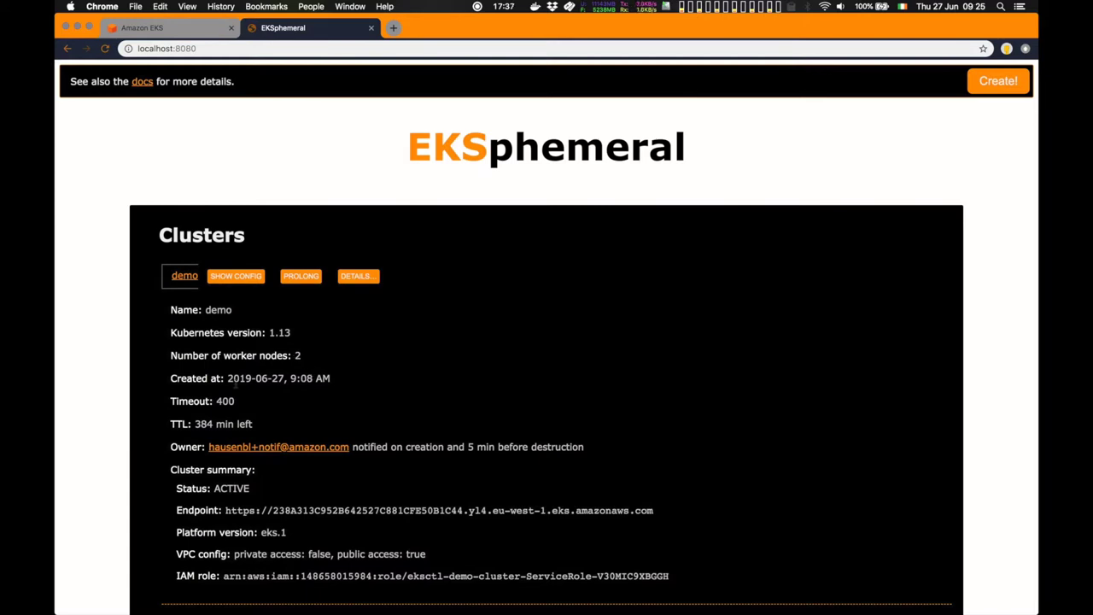
scroll(236, 386, "down", 1)
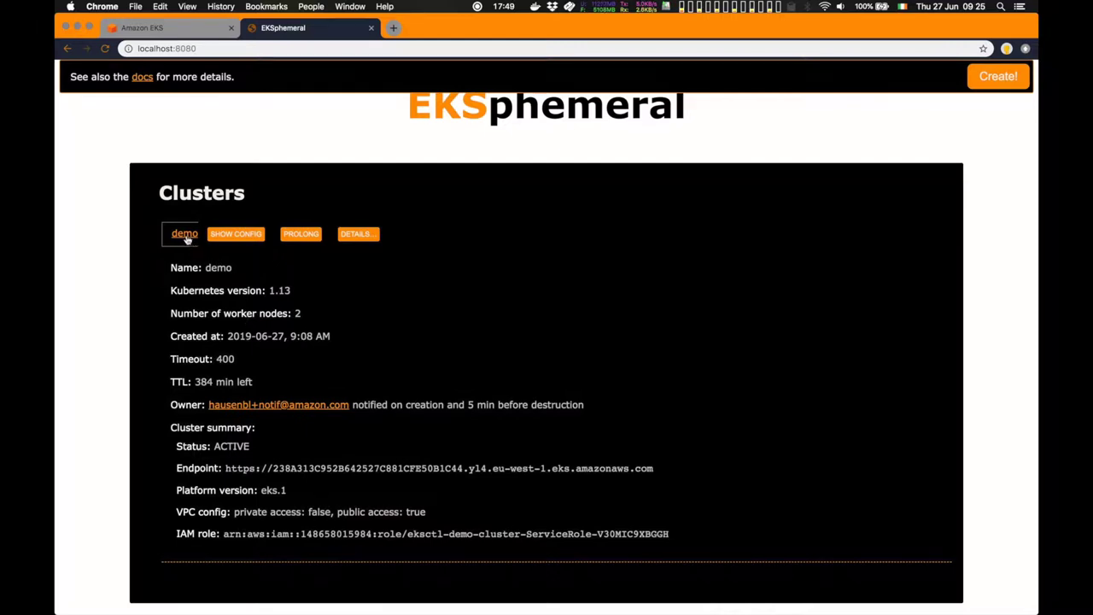
left_click(184, 236)
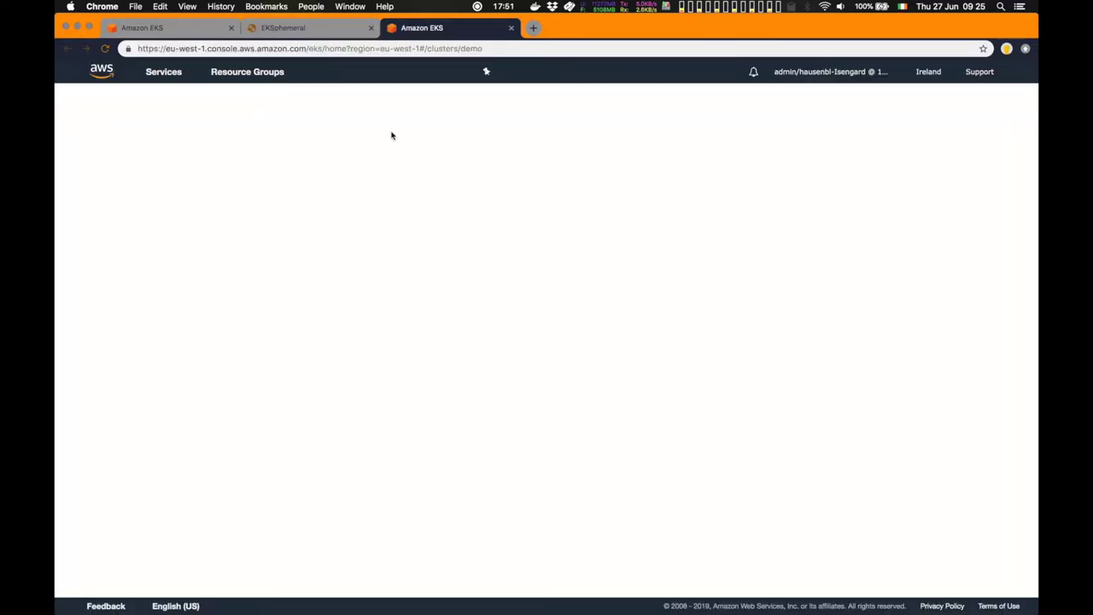
left_click(510, 28)
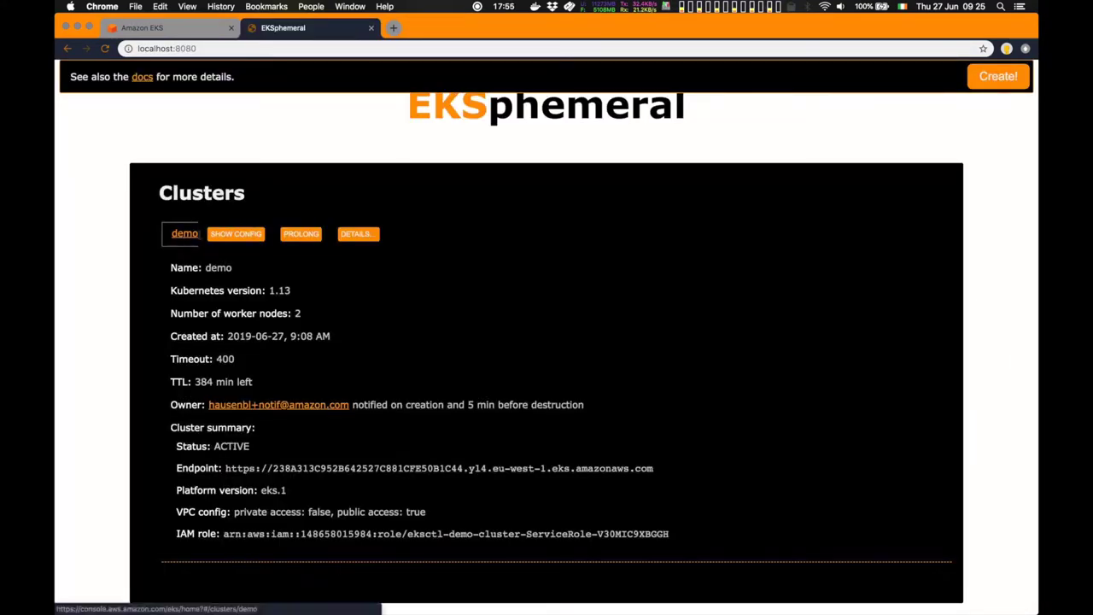
left_click(235, 234)
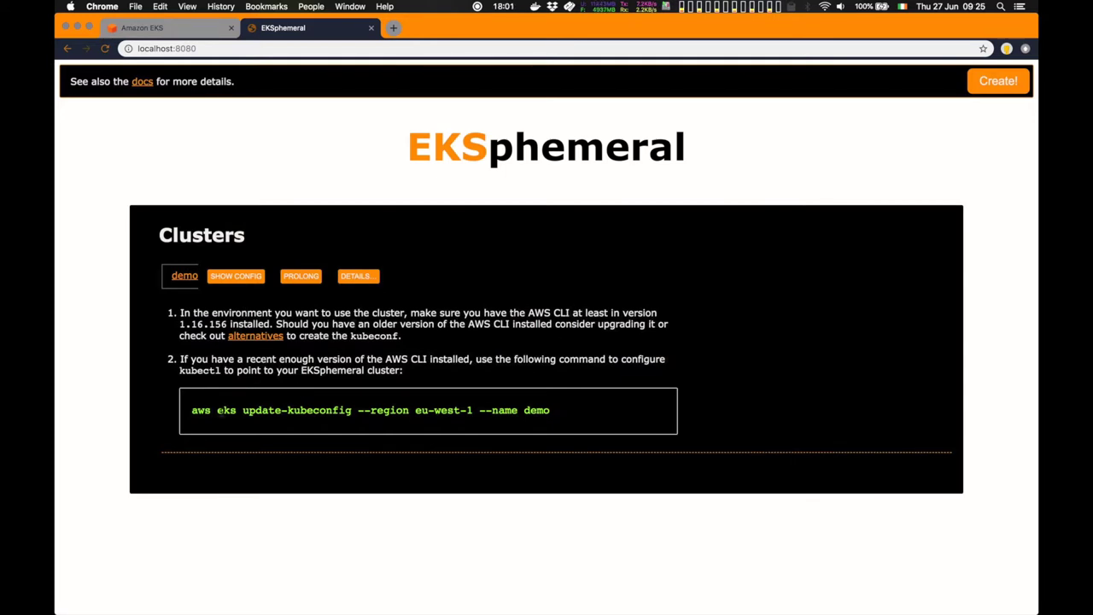
Copy the aws eks update-kubeconfig --region eu-west-1 --name demo command and run it in Terminal
left_click_drag(193, 415, 553, 411)
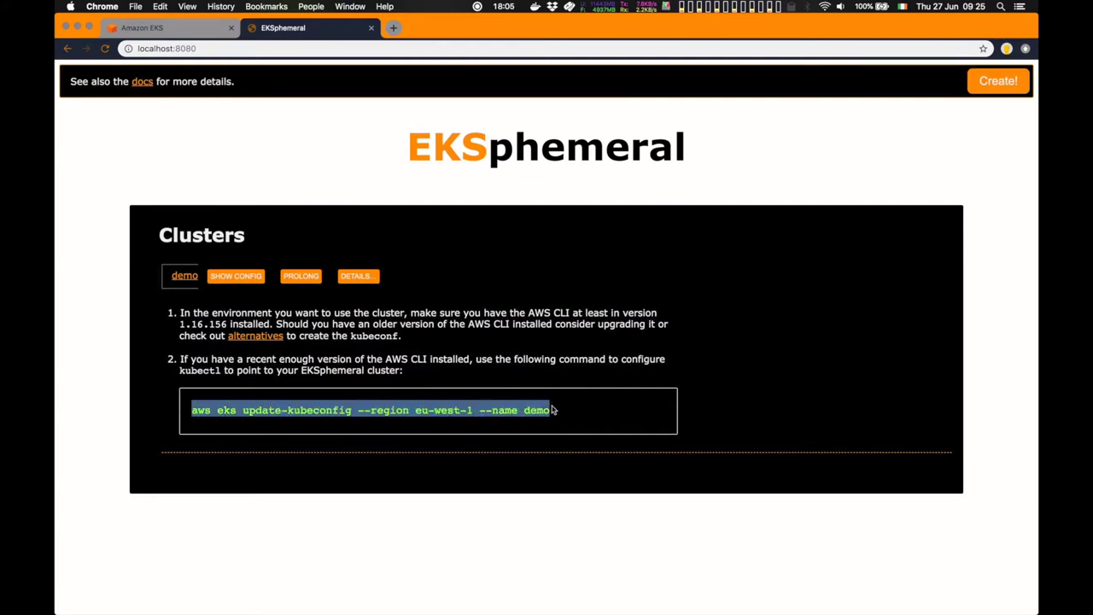
key("super+c")
key("super+Tab")
key("super+v")
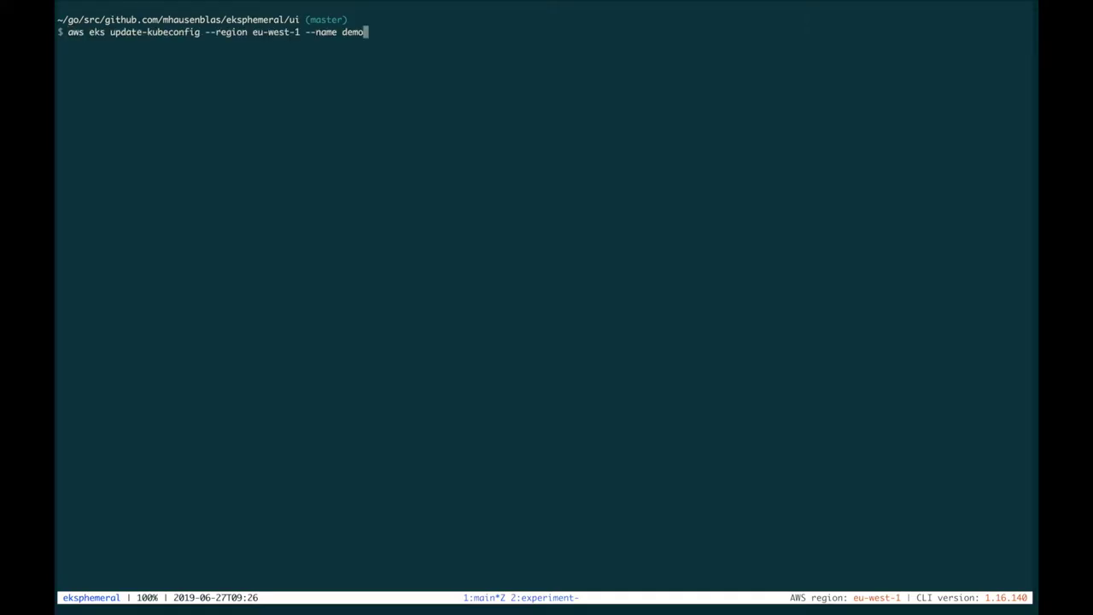
key("Return")
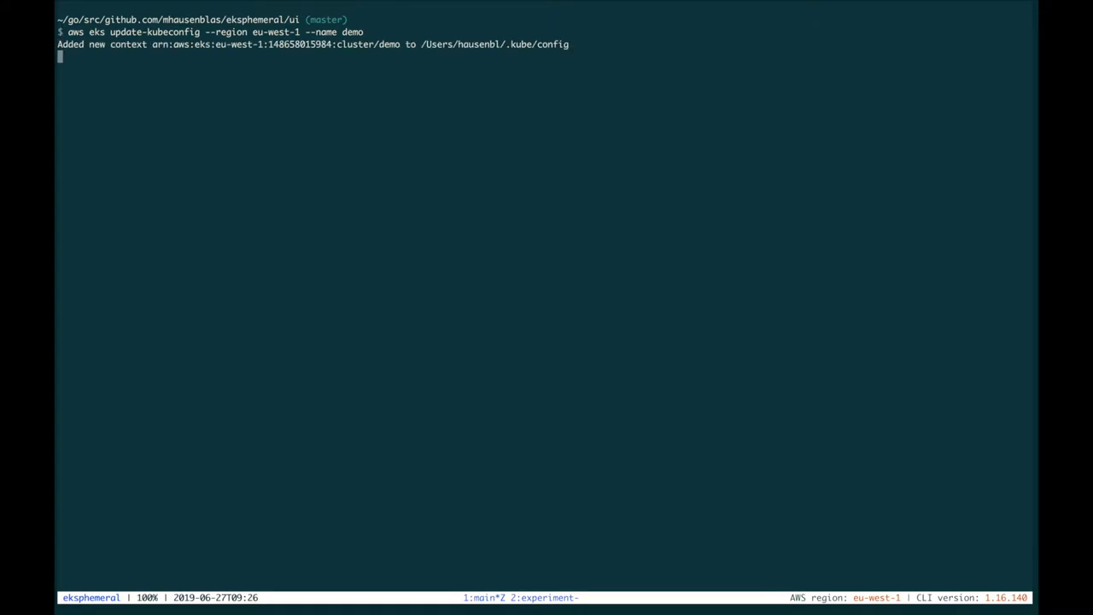
Check kubectl contexts with cx and list the two NotReady worker nodes with k get no
type("cx")
key("Return")
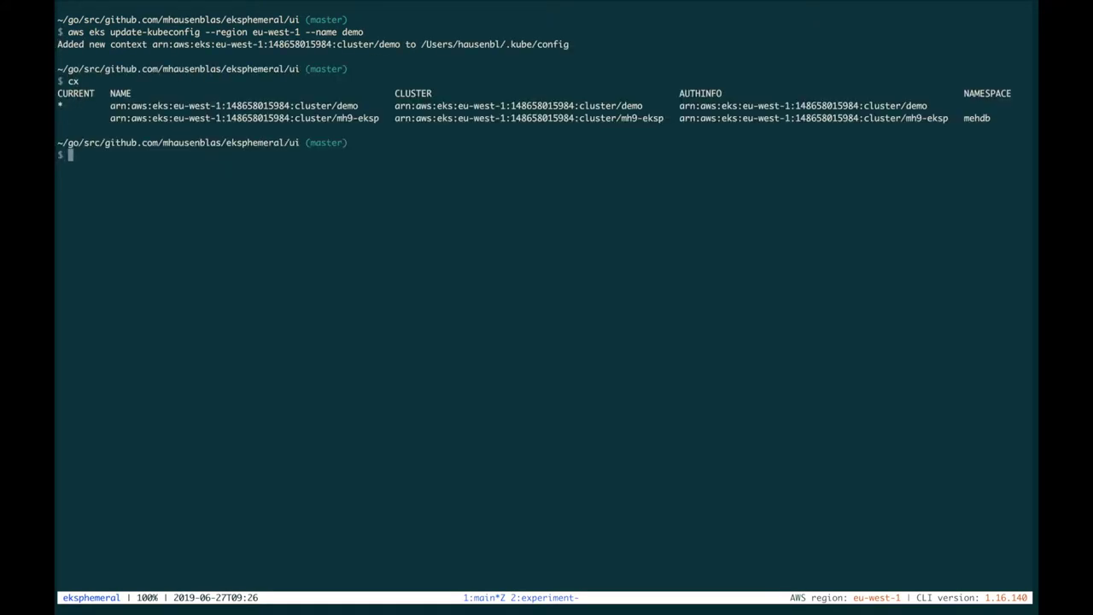
key("ctrl+l")
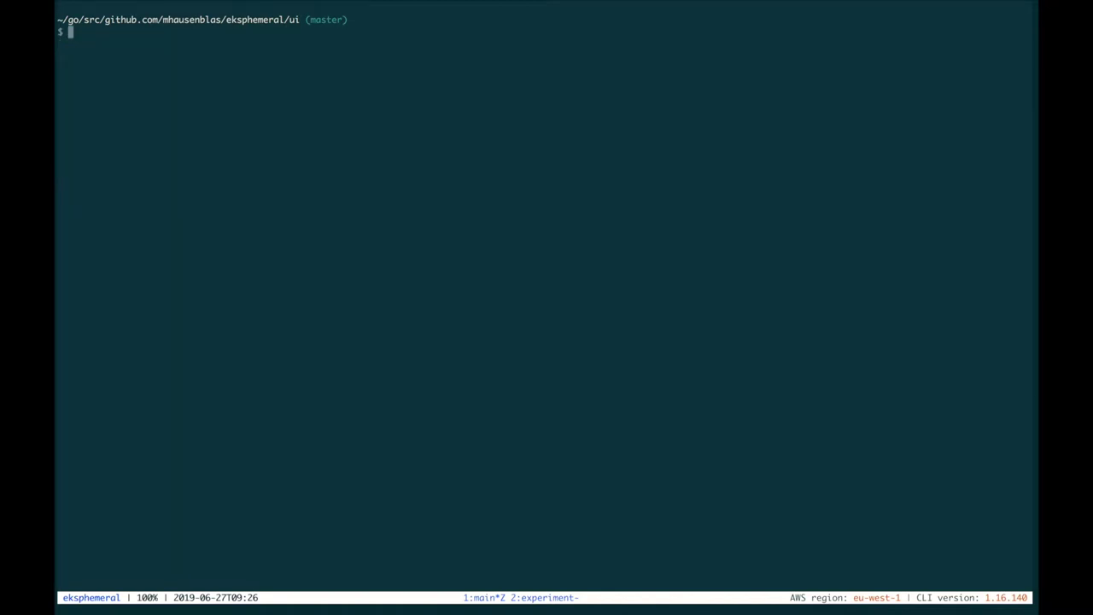
type("k get no")
key("Return")
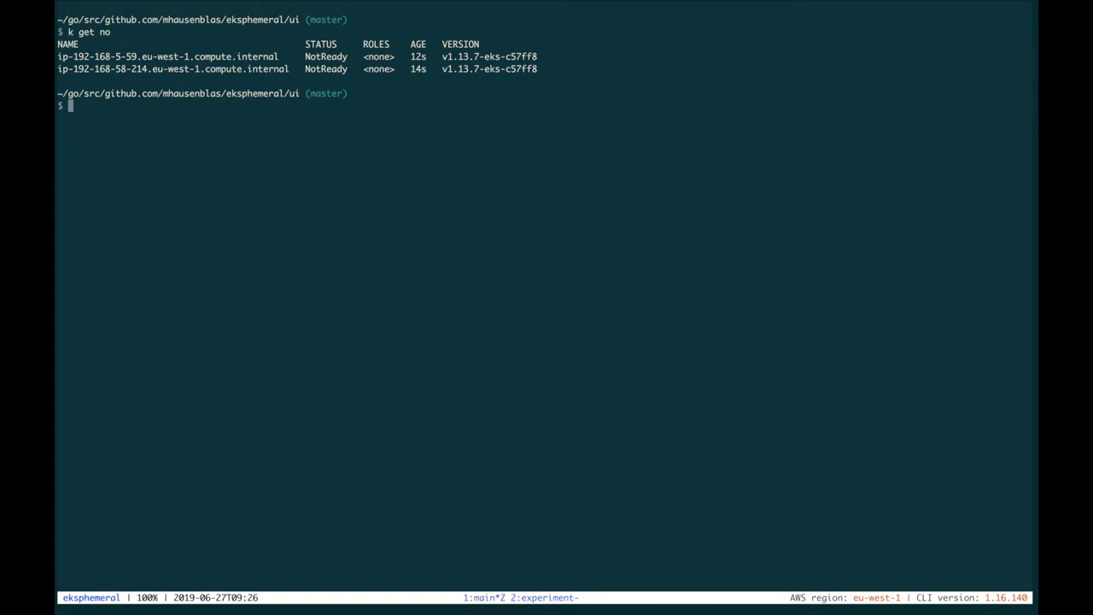
key("super+Tab")
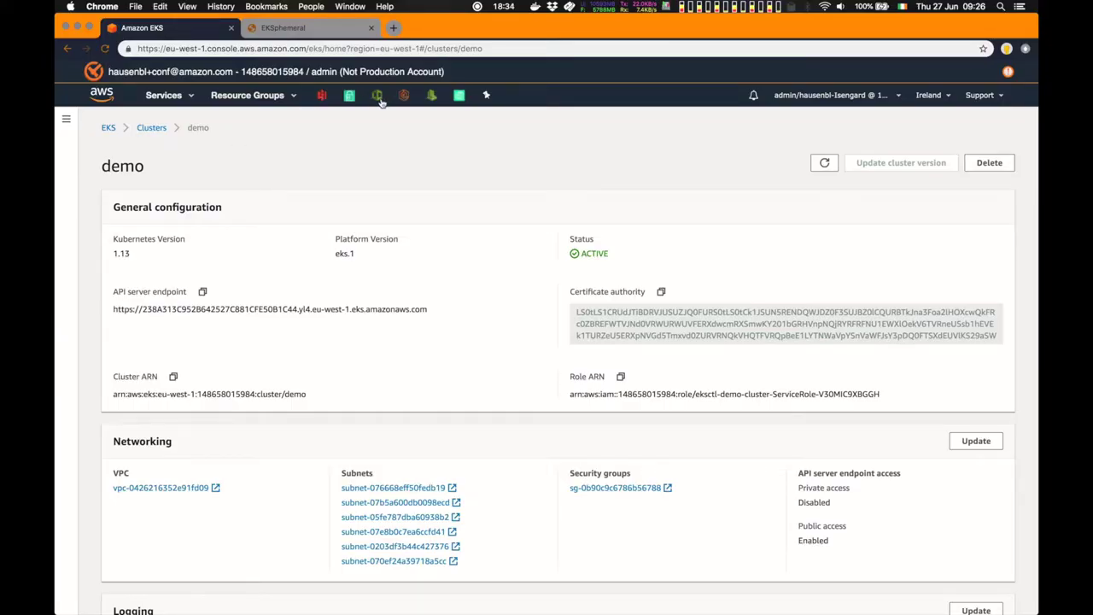
Confirm the nodegroup stack is CREATE_COMPLETE in CloudFormation, then rerun k get no in the terminal
left_click(377, 95)
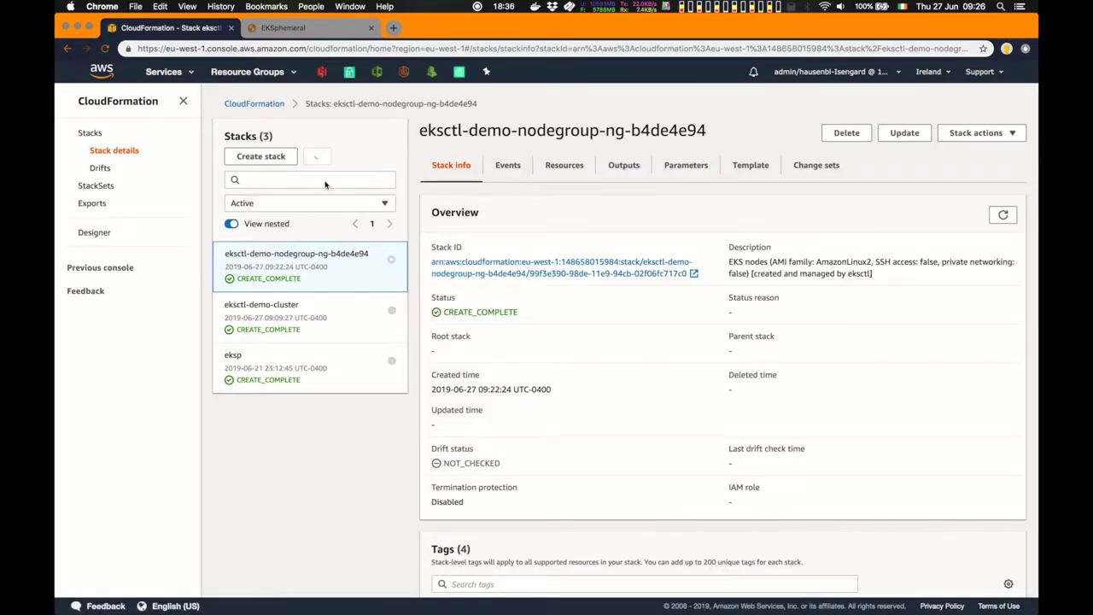
left_click(183, 125)
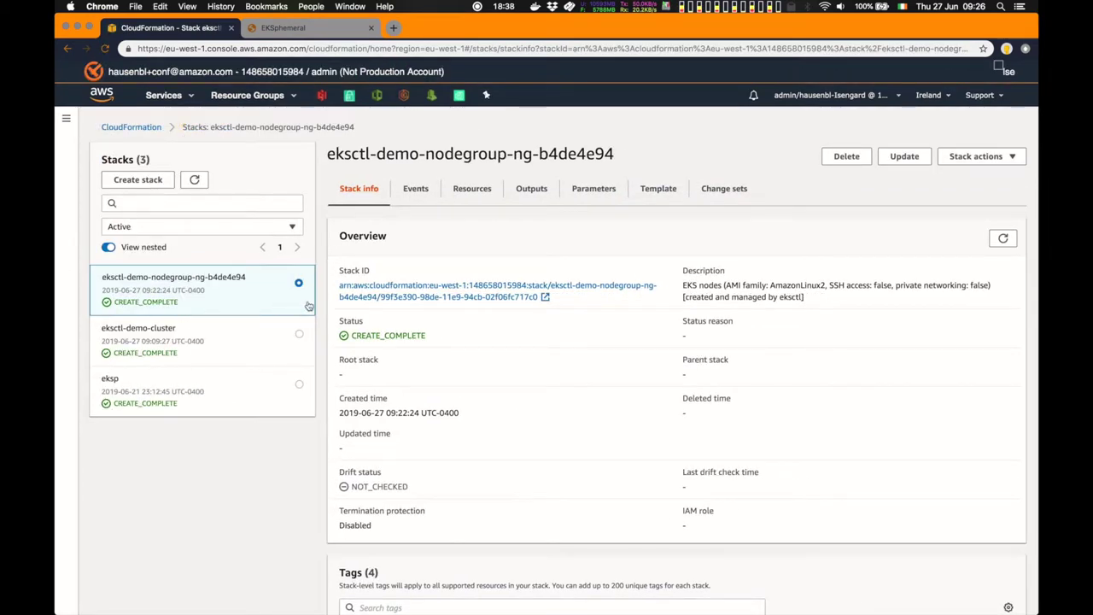
key("super+Tab")
key("ctrl+l")
type("k get no")
key("Return")
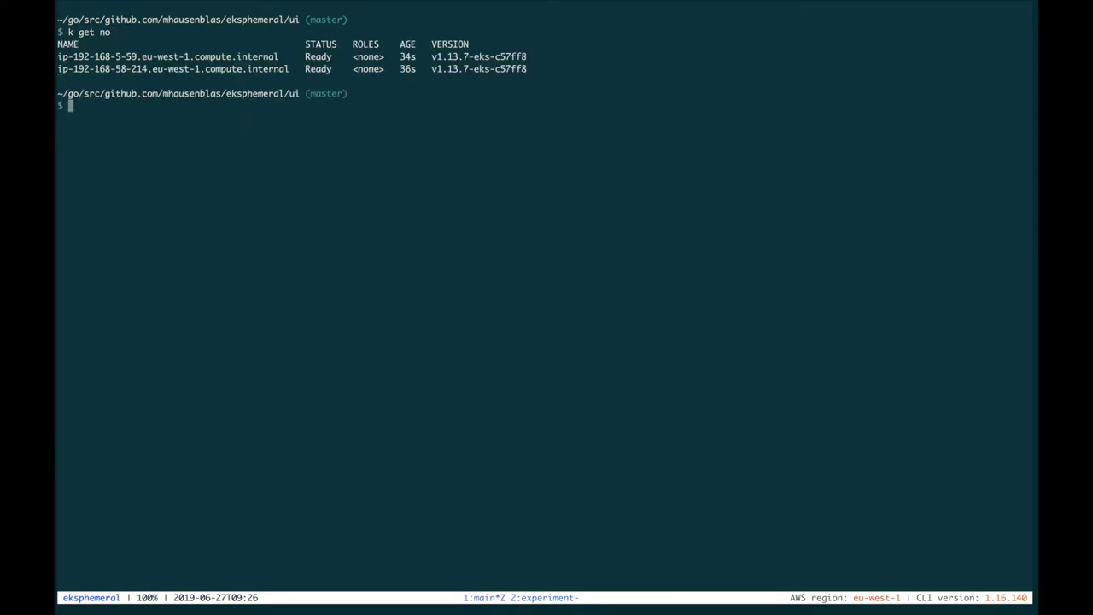
Run k version to show the client and v1.13.7-eks-c57ff8 server versions
type("k version")
key("Return")
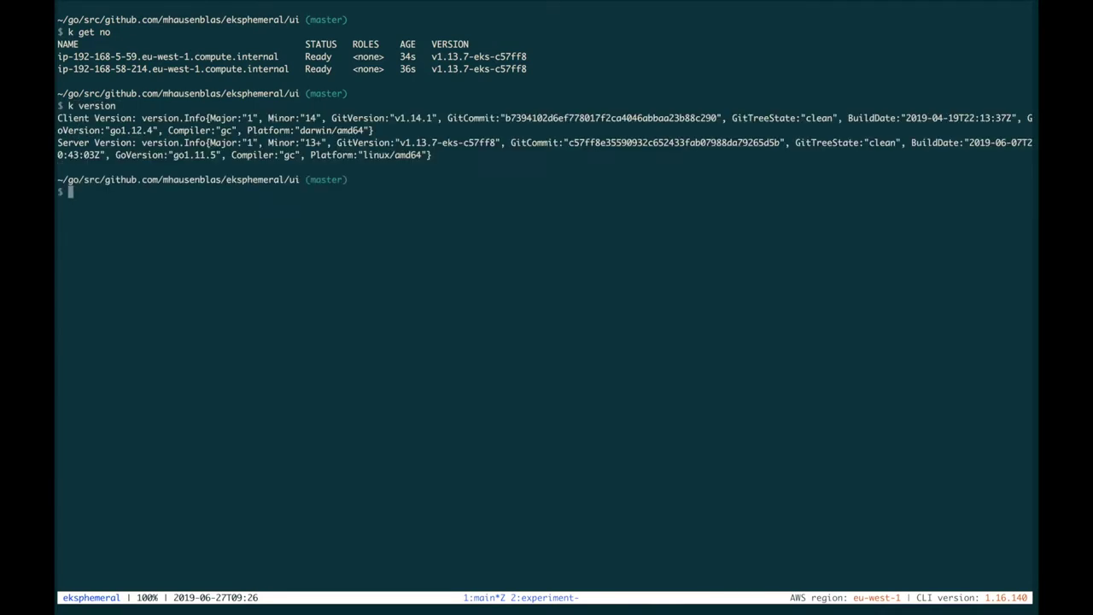
key("super+Tab")
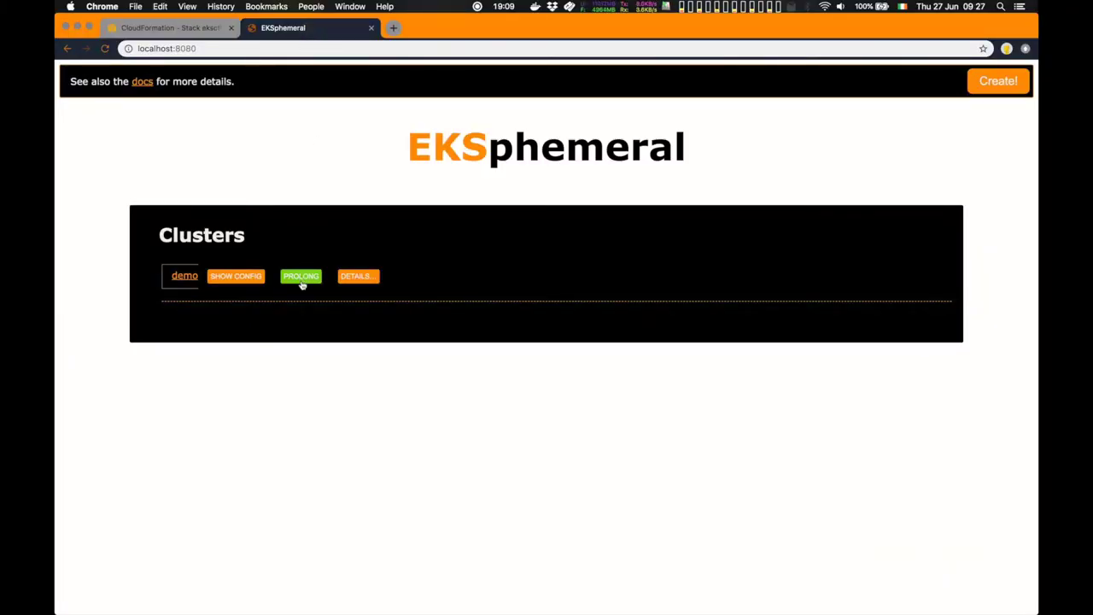
Prolong the demo cluster's TTL in EKSphemeral, then run eksp l to list managed clusters
left_click(362, 282)
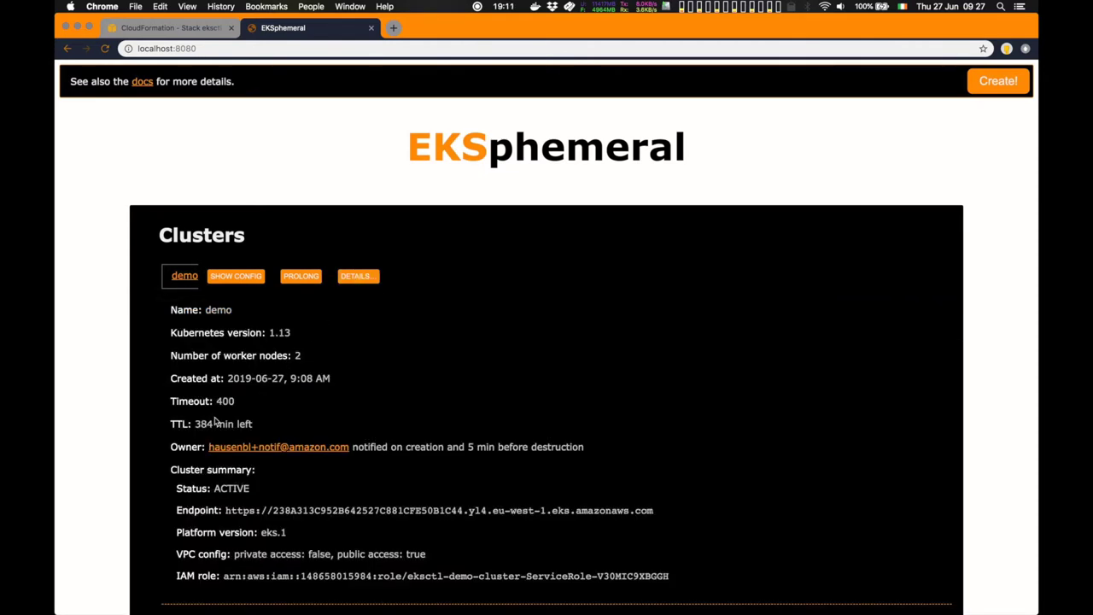
left_click(305, 280)
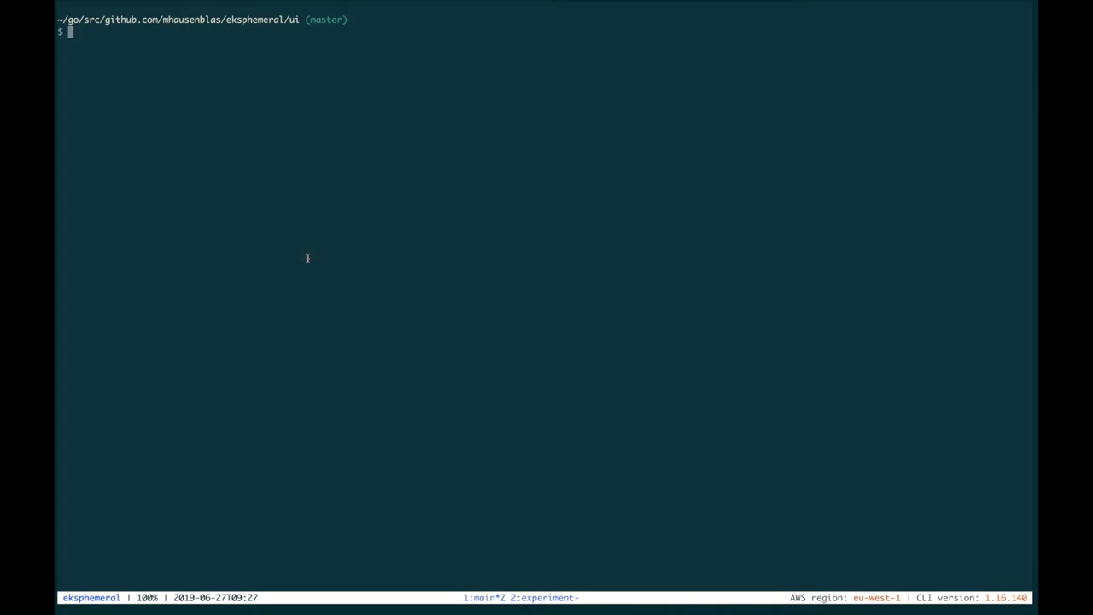
type("eksp l")
key("Return")
Shorten the demo cluster's lifetime by 400 minutes with eksp prolong and its cluster ID
type("eksp p")
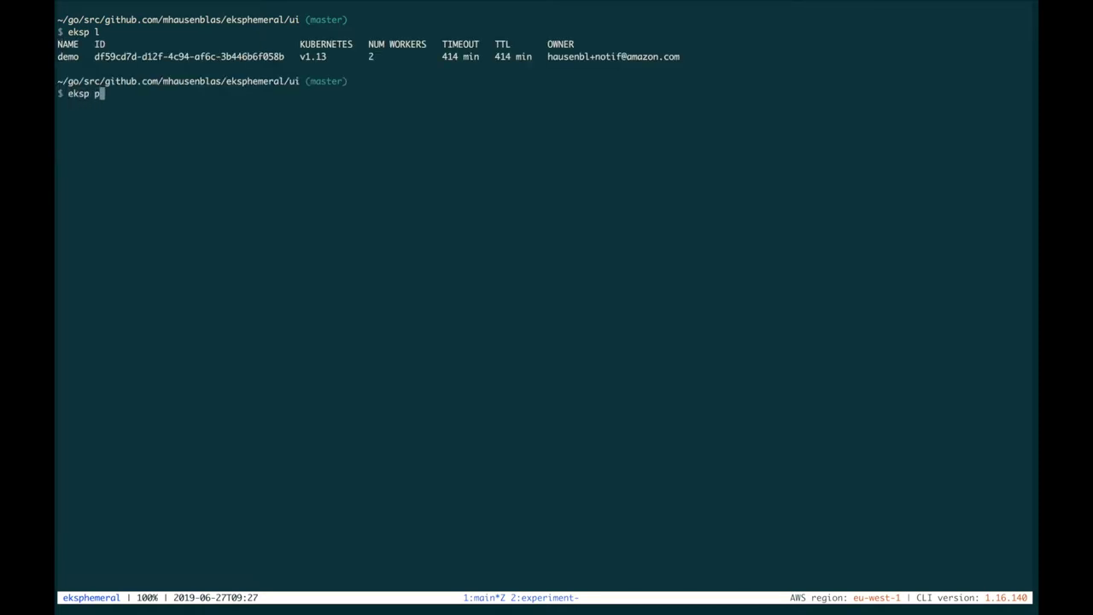
type("rolong")
left_click_drag(95, 58, 282, 59)
key("super+v")
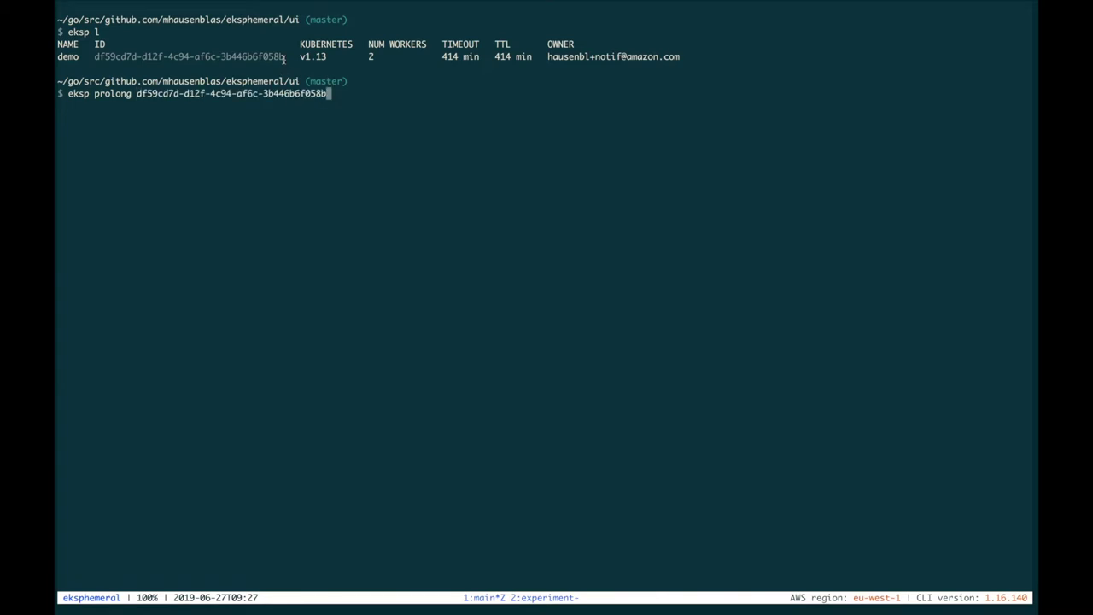
type("-")
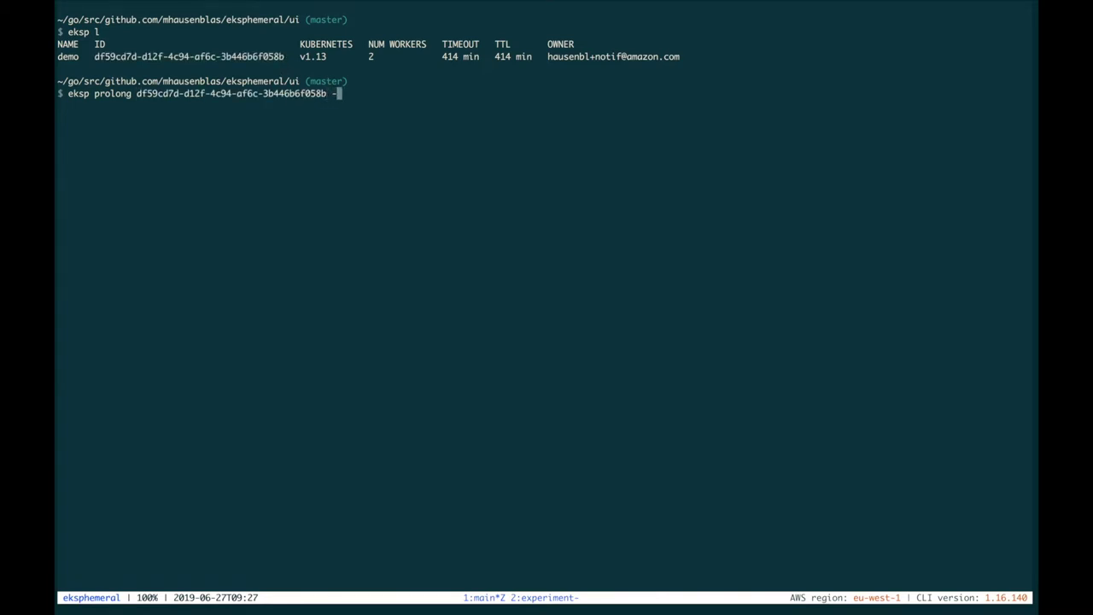
type("400")
key("Return")
List the clusters with eksp l to confirm 14 minutes remain
key("ctrl+l")
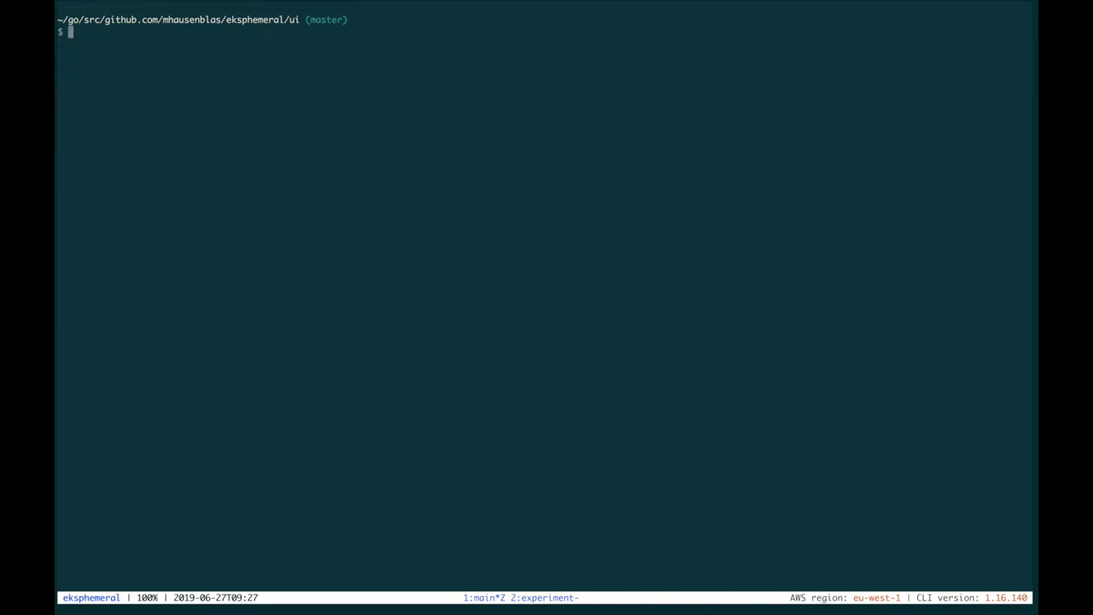
key("Up")
key("ctrl+w")
key("ctrl+w")
key("ctrl+w")
type("l")
key("Return")
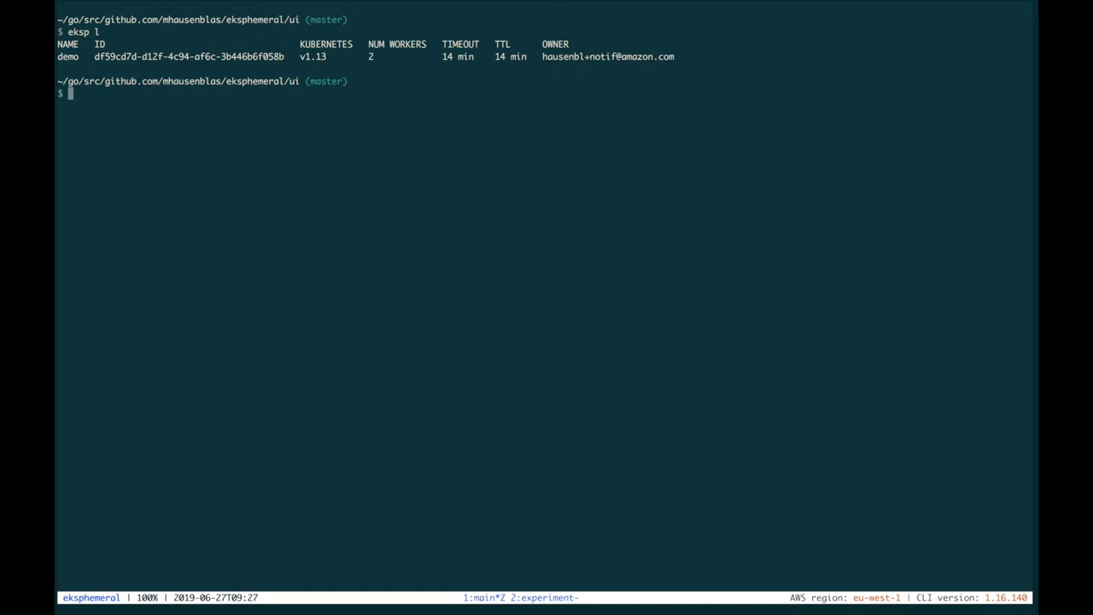
Shorten the lifetime by 6 more minutes with eksp prolong -6 and check it with eksp l
type("eksp prolong df59cd7d-d12f-4c94-af6c-3b446b6f058b -400")
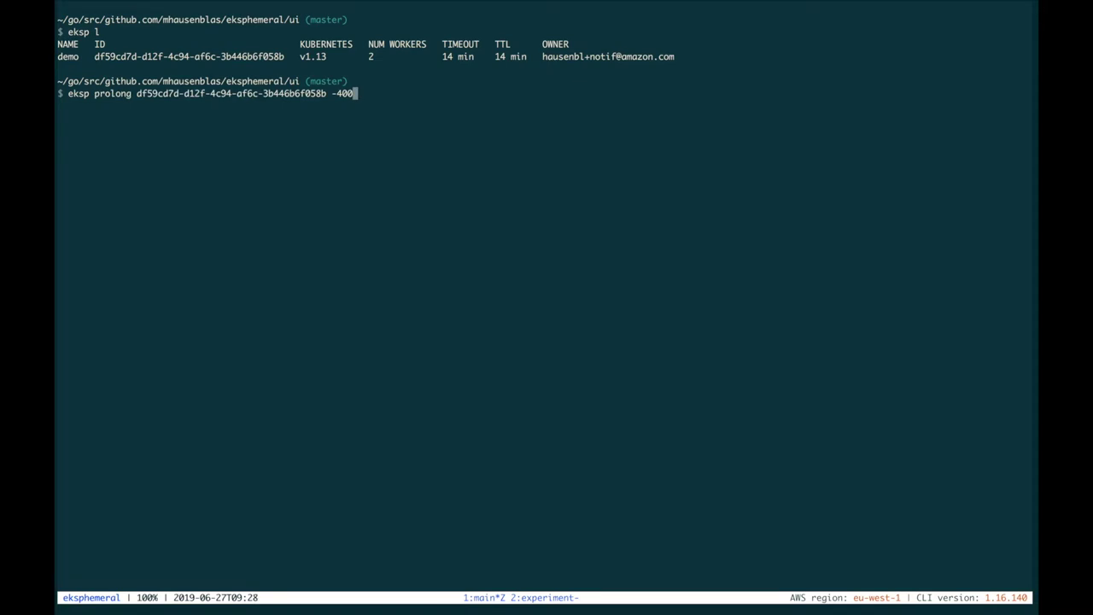
key("BackSpace")
key("BackSpace")
key("BackSpace")
type("6")
key("Return")
type("eksp l")
key("Return")
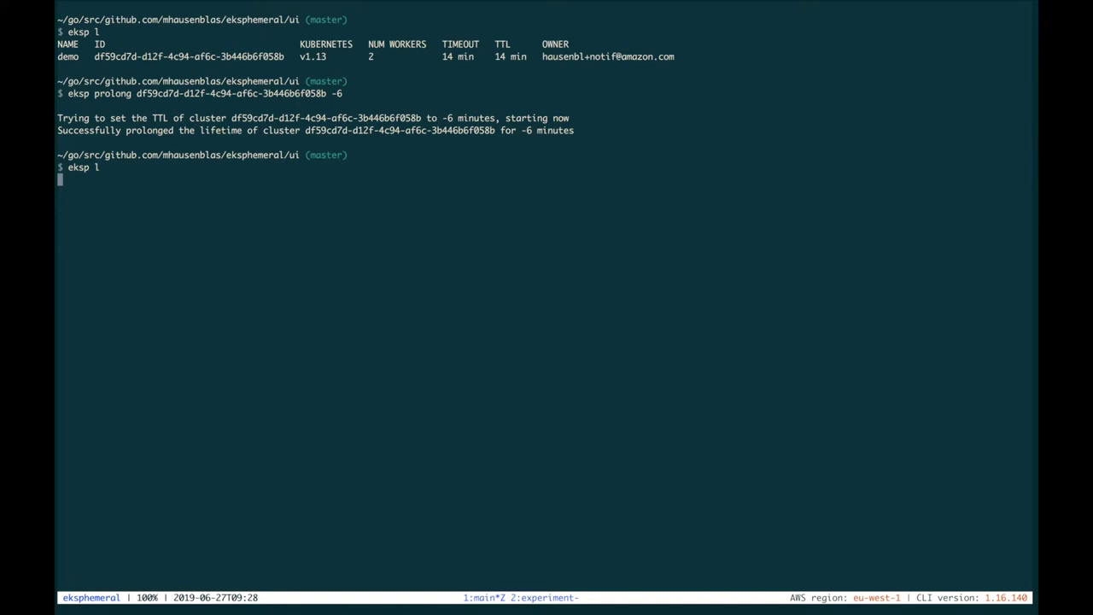
key("super+Tab")
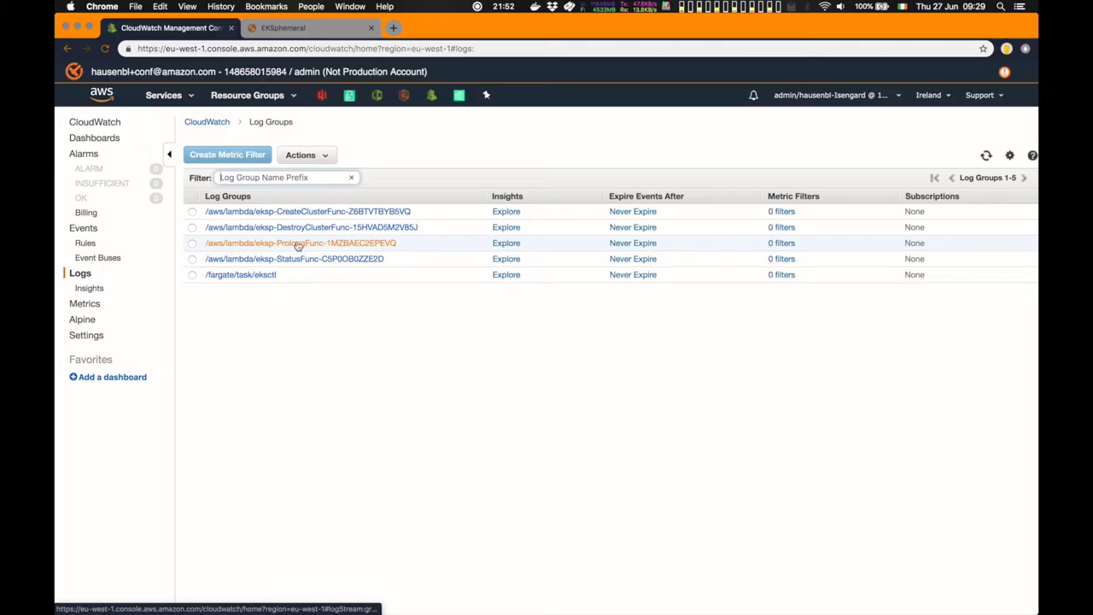
Open the latest DestroyClusterFunc log stream and filter its events by 'old'
left_click(312, 232)
left_click(333, 217)
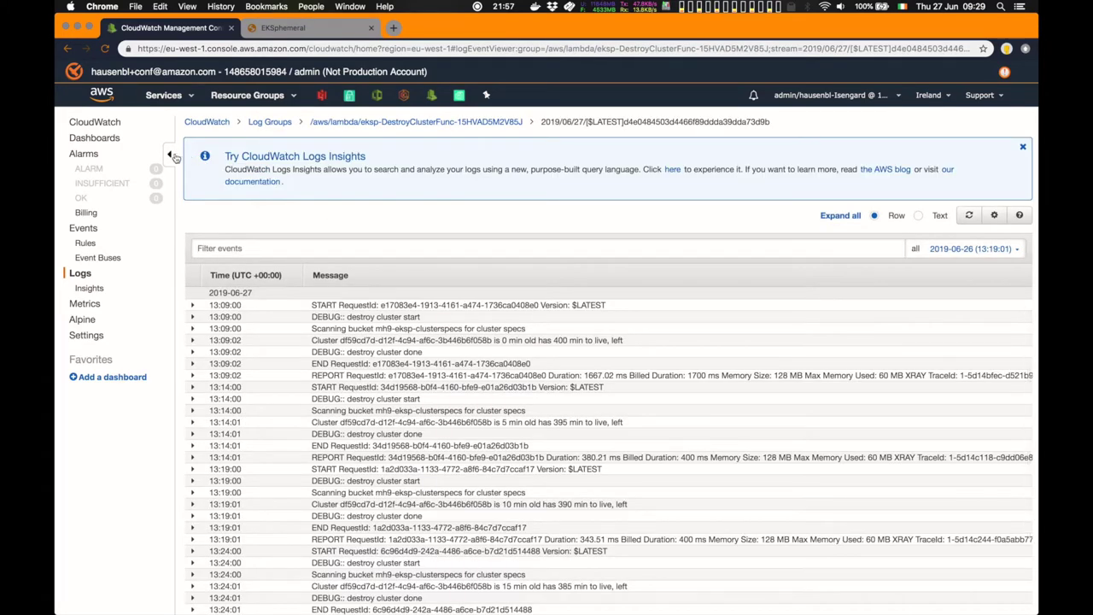
left_click(169, 154)
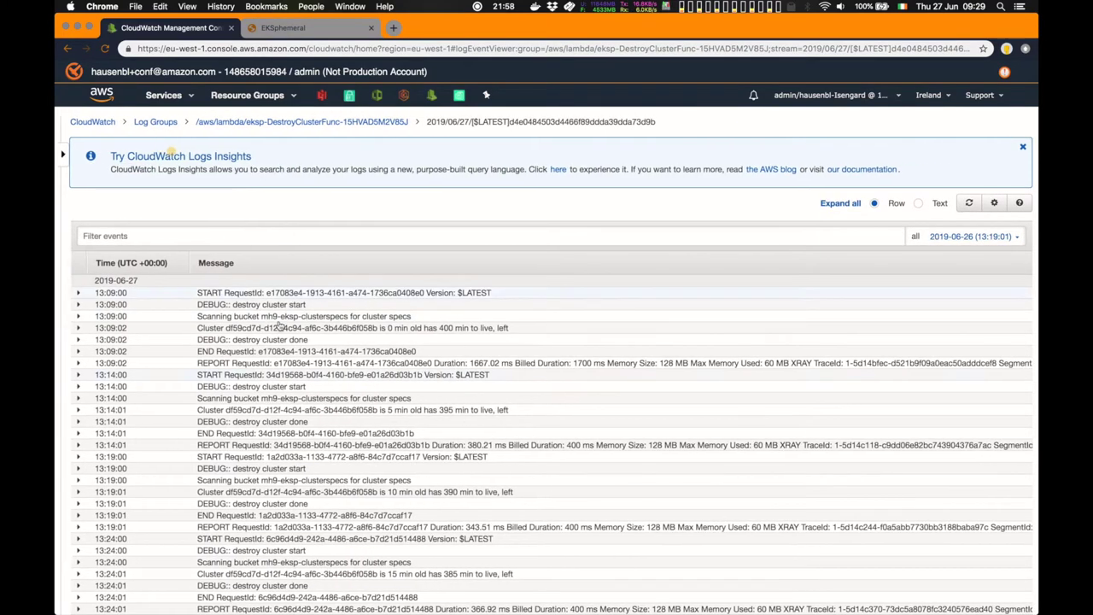
left_click(326, 242)
type("old")
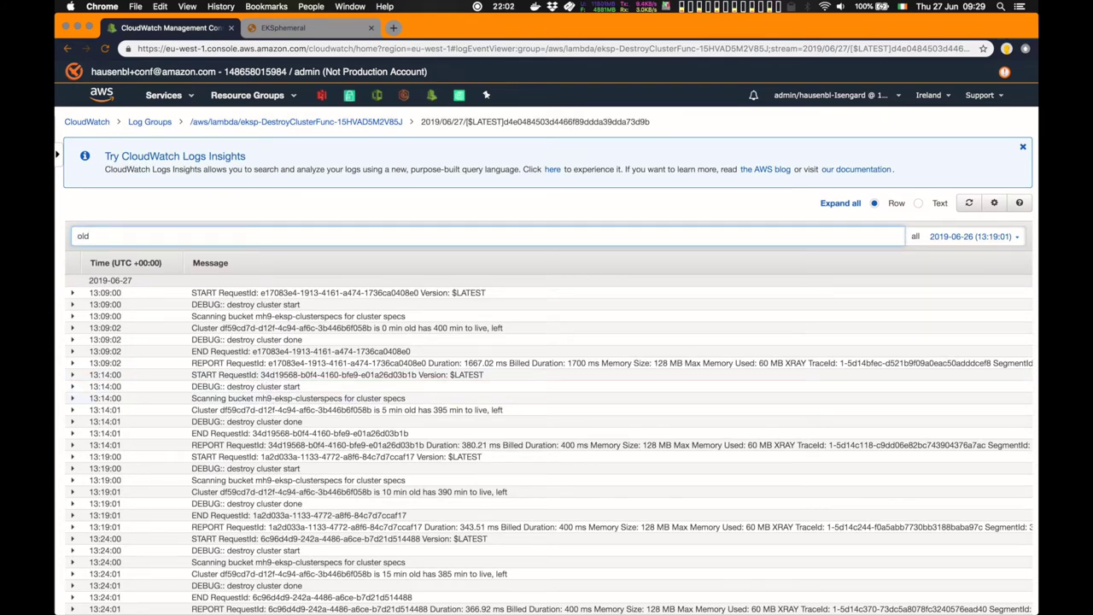
key("Return")
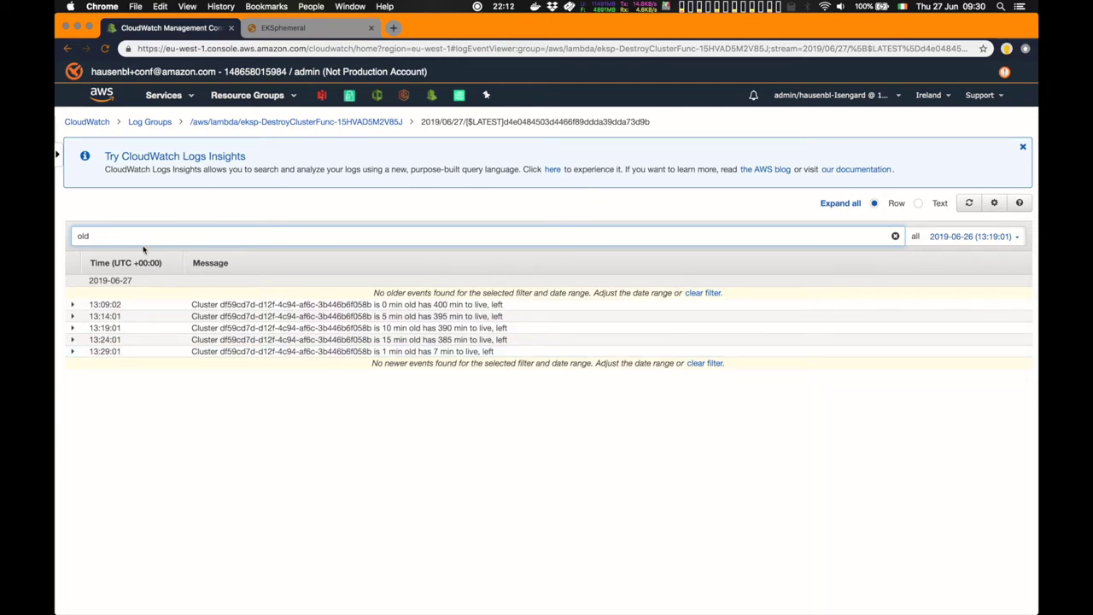
Clear the filter, limit the log to a relative last 5 minutes, and refresh
left_click(896, 236)
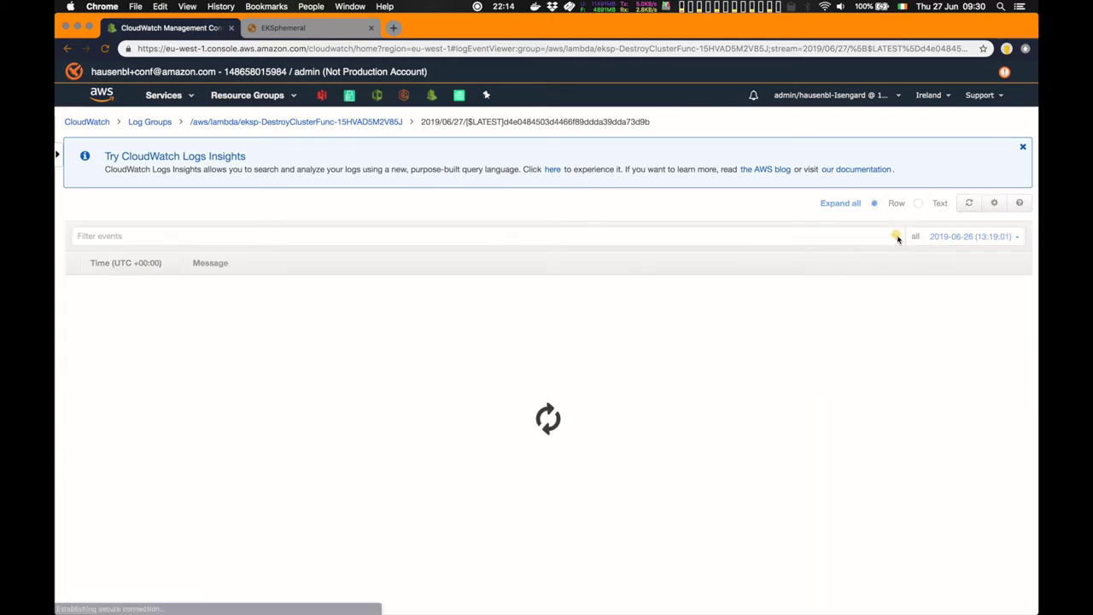
left_click(1017, 240)
left_click(783, 261)
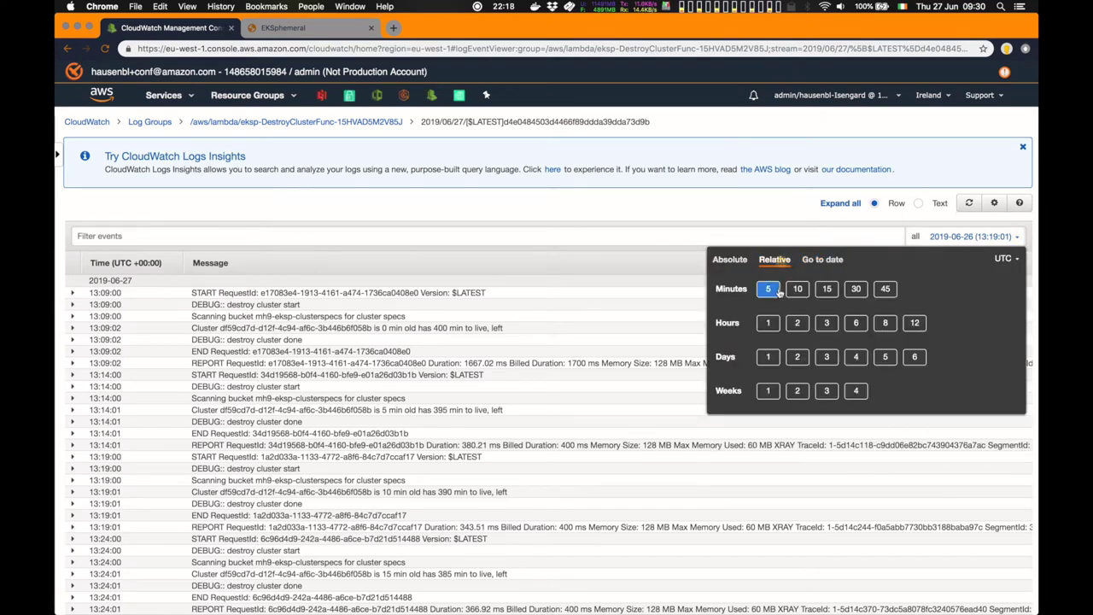
left_click(772, 290)
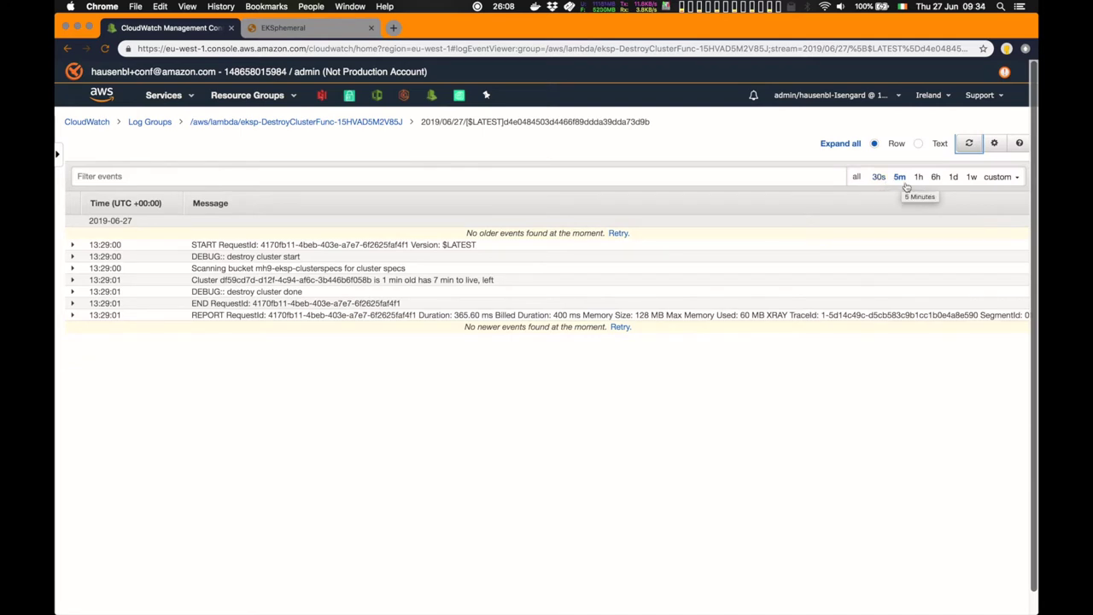
left_click(970, 145)
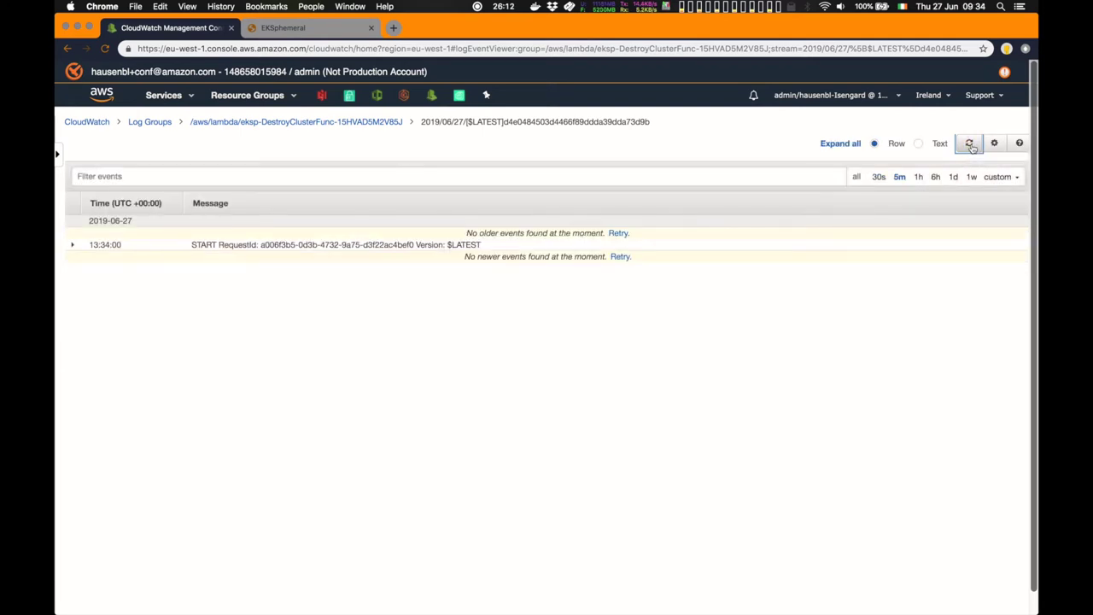
left_click(970, 145)
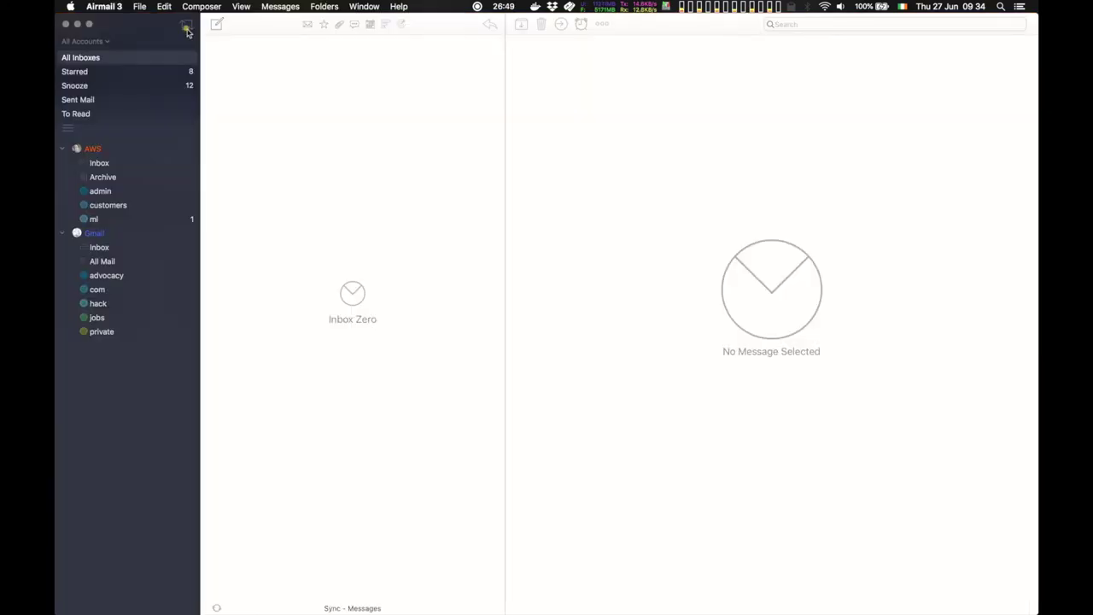
Read the 'EKS cluster demo shutting down in 5 min' warning email
left_click(275, 60)
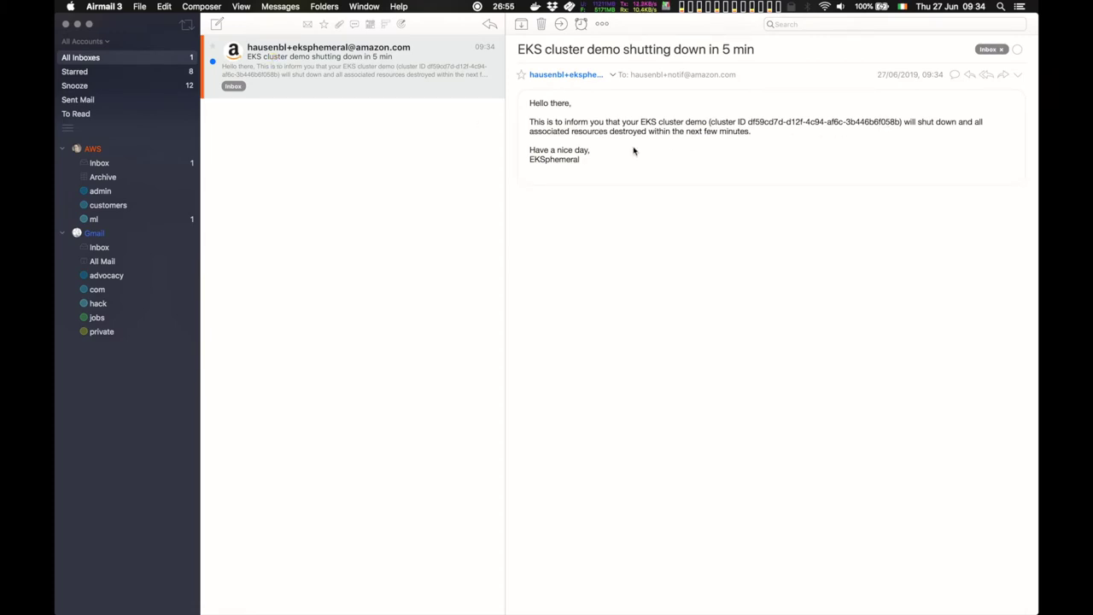
key("super+Tab")
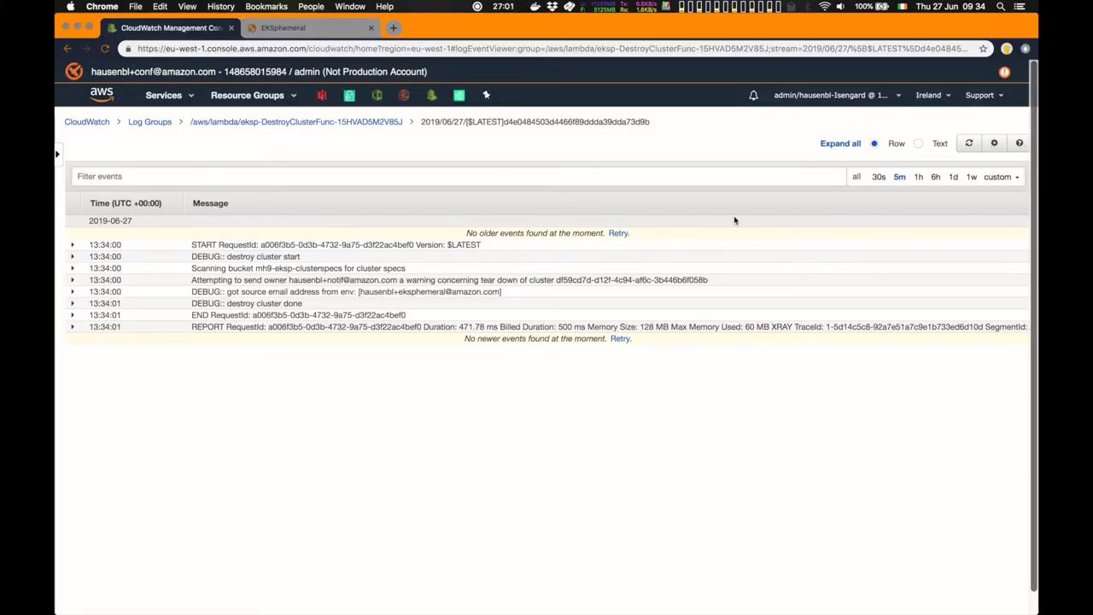
Refresh the DestroyClusterFunc log repeatedly until the demo teardown events appear, then view the nodegroup stack
left_click(970, 148)
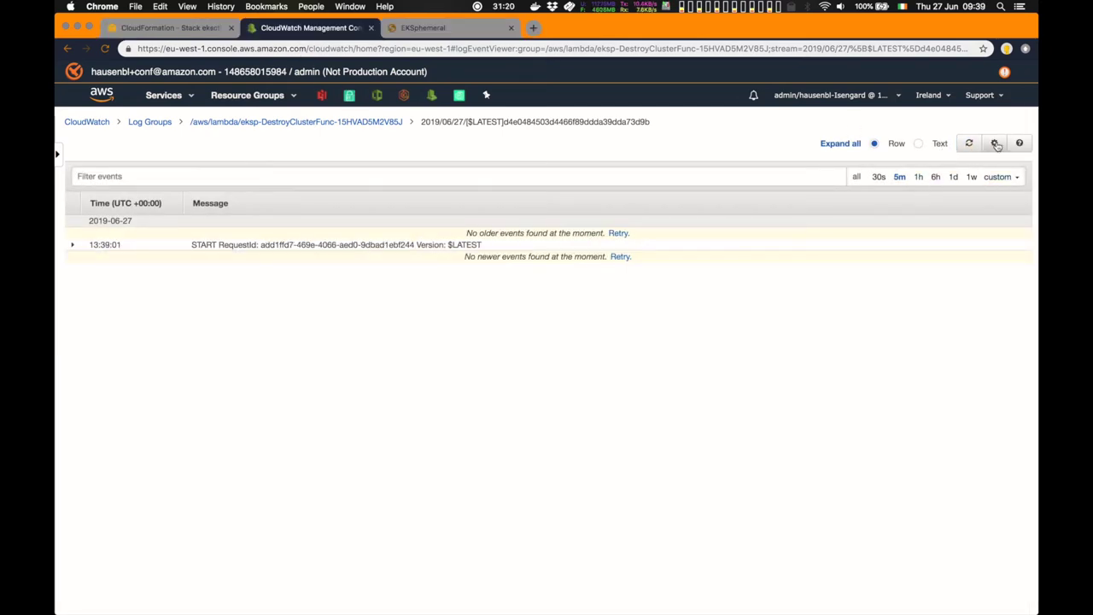
left_click(974, 145)
left_click(976, 146)
left_click(976, 146)
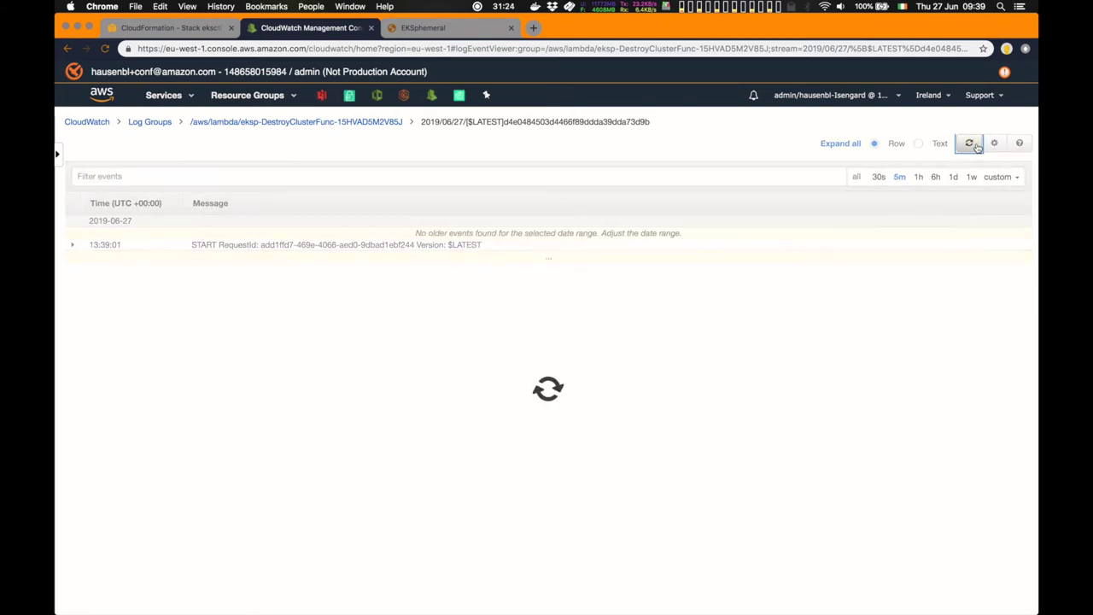
left_click(976, 146)
left_click(976, 146)
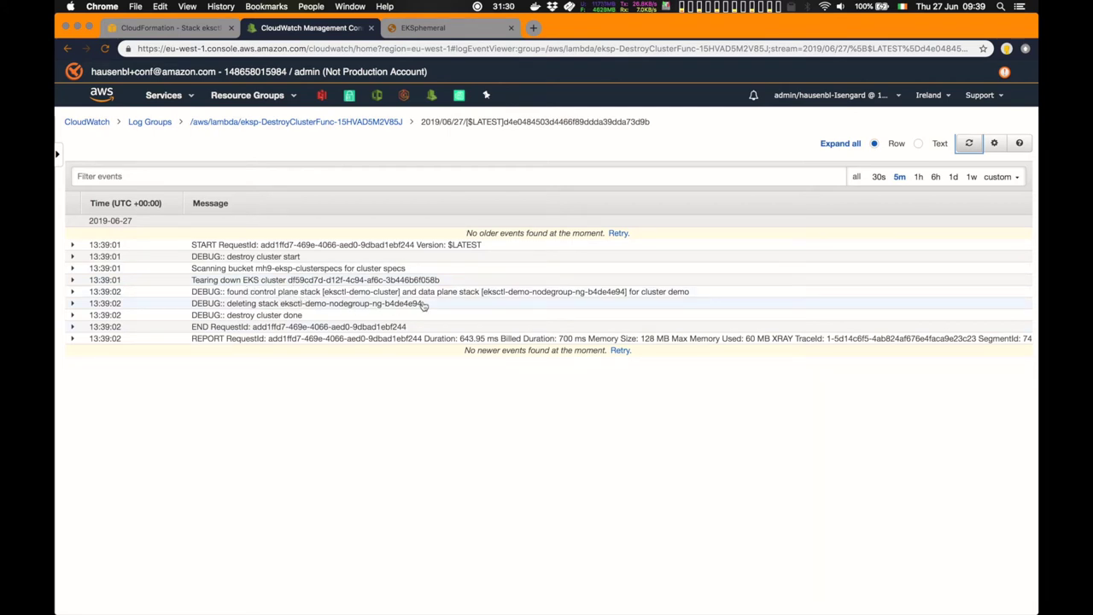
left_click(201, 33)
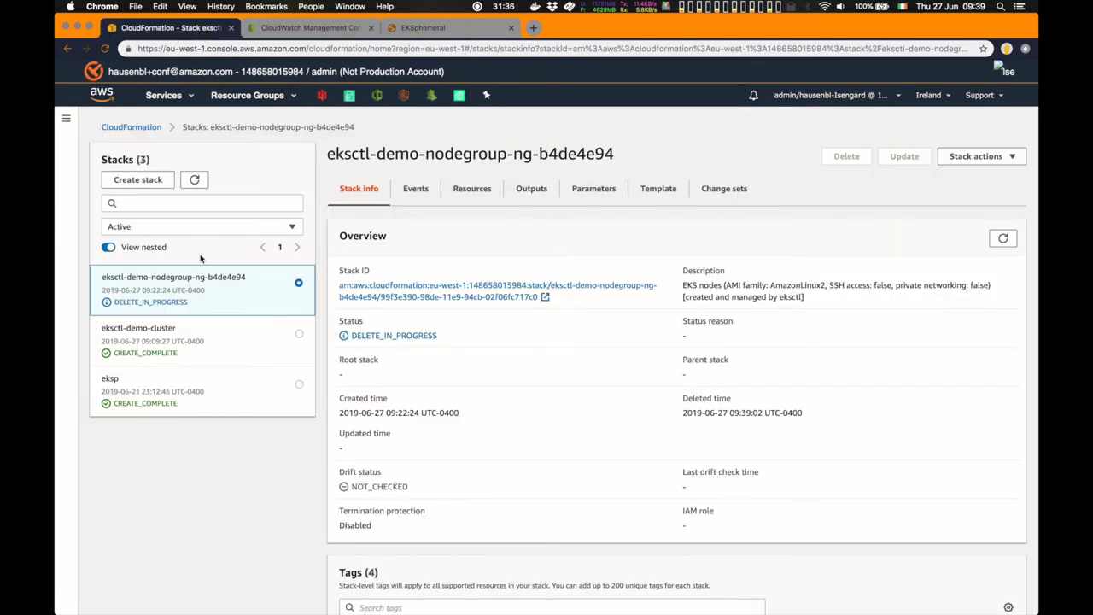
Sort the nodegroup stack's resources by status, reversed, so the deleting NodeGroup is first
left_click(488, 188)
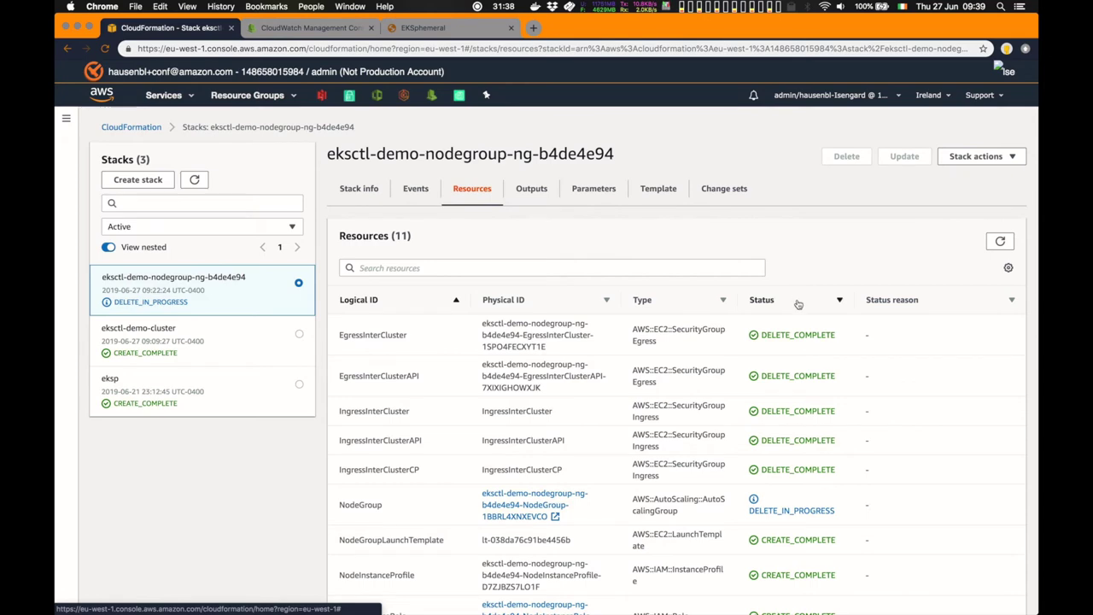
left_click(795, 305)
left_click(793, 305)
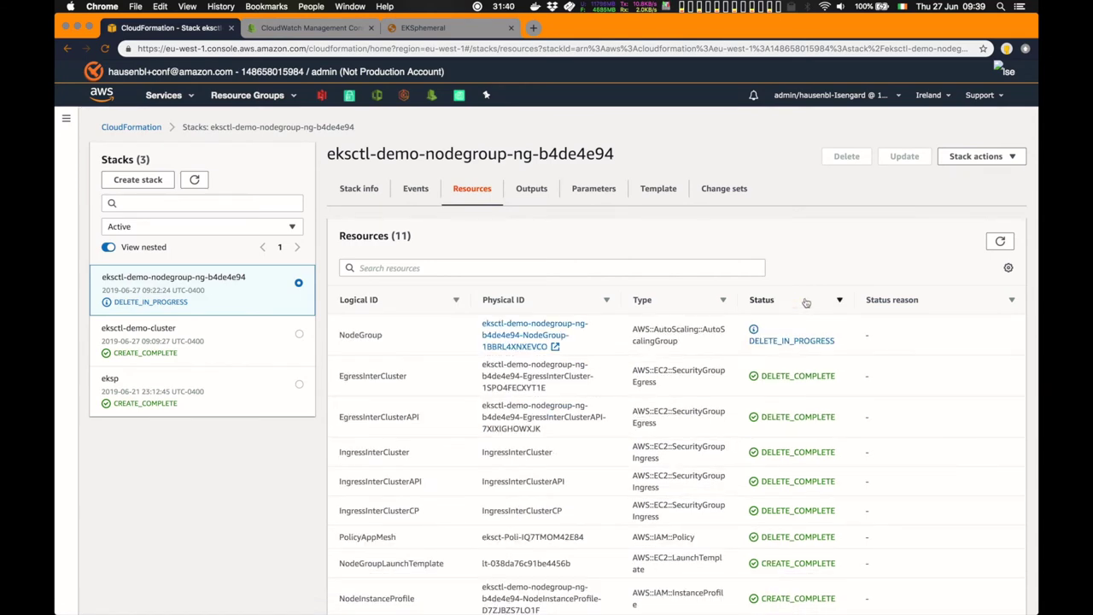
left_click(335, 30)
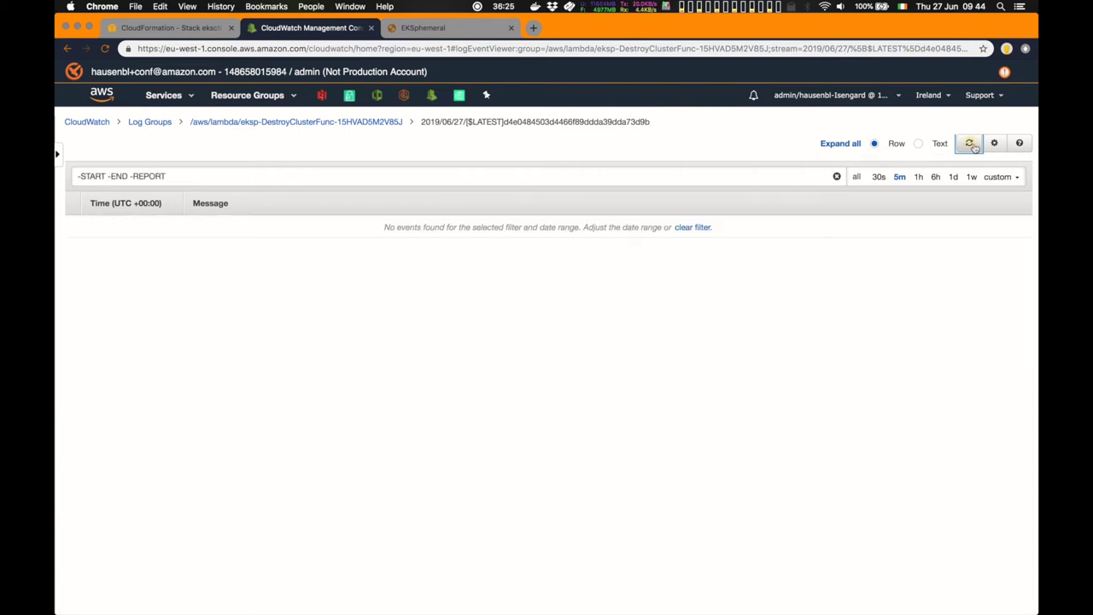
Refresh the filtered destroy logs, then refresh the stack list to show eksctl-demo-cluster DELETE_IN_PROGRESS
left_click(971, 145)
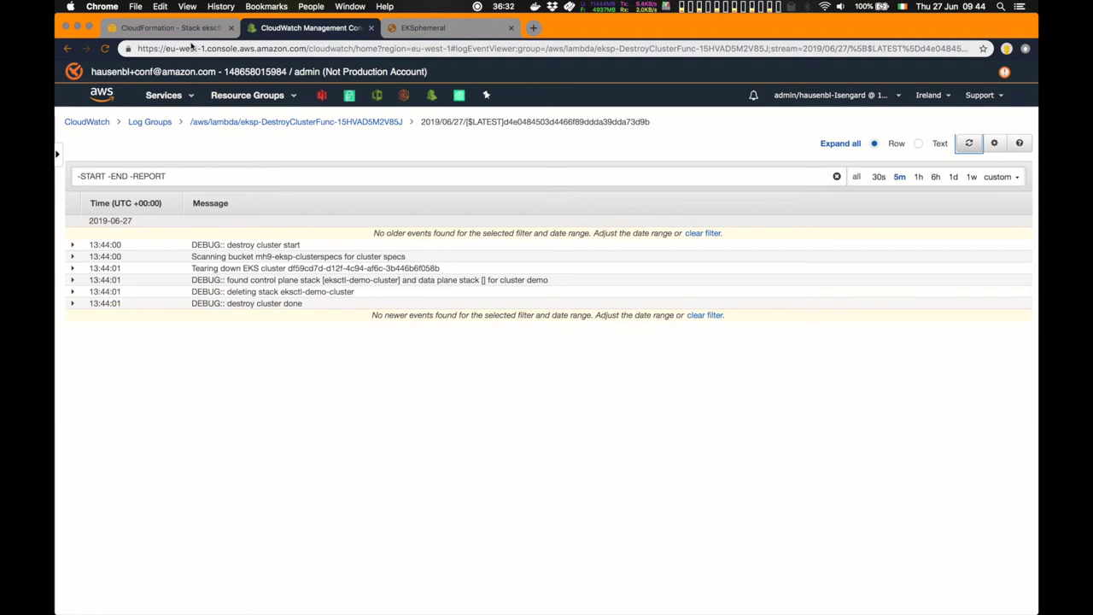
left_click(190, 27)
left_click(195, 181)
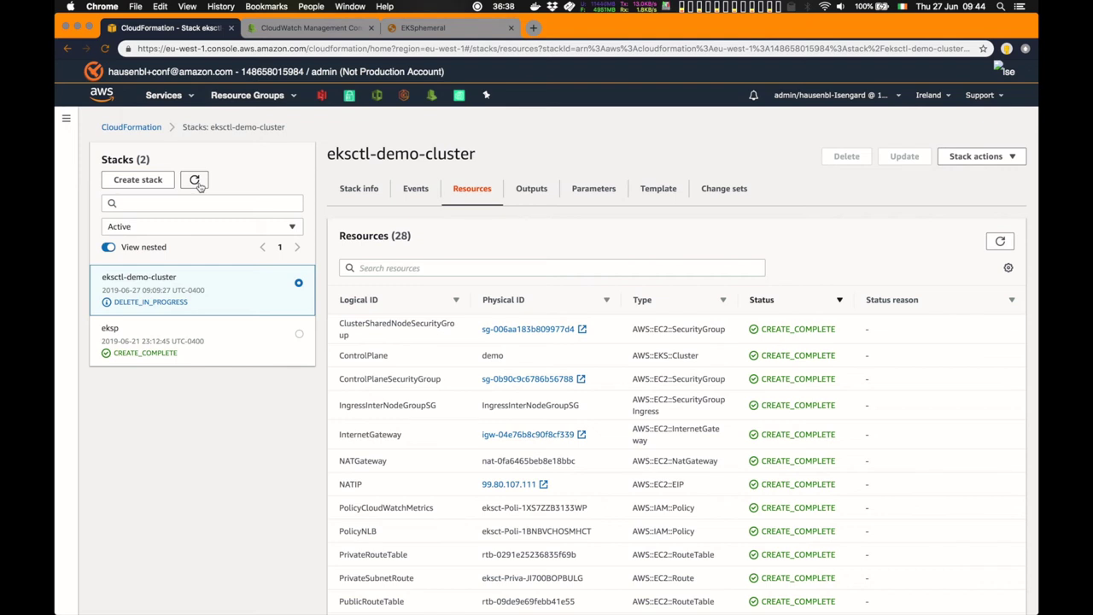
Refresh the eksctl-demo-cluster resources until ControlPlane is DELETE_COMPLETE, checking EKSphemeral lists no clusters
left_click(1000, 244)
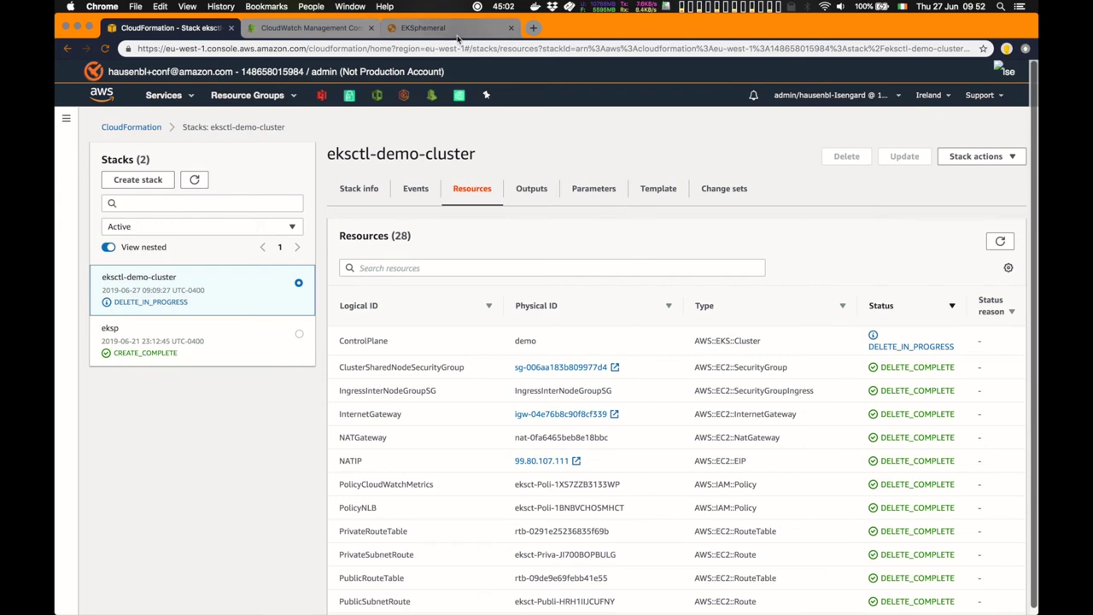
left_click(457, 32)
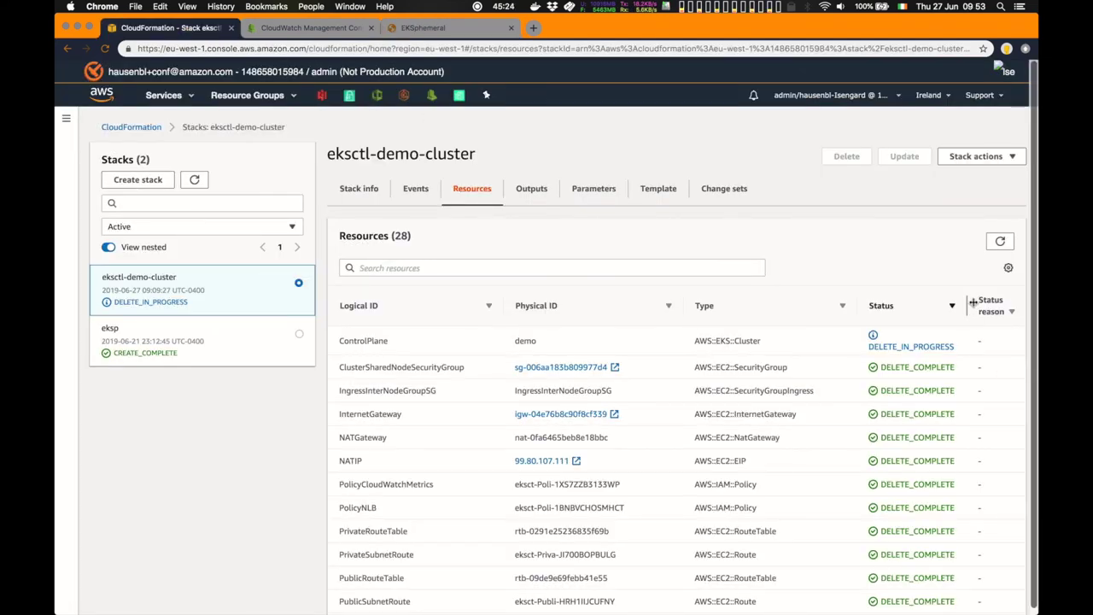
left_click(1001, 244)
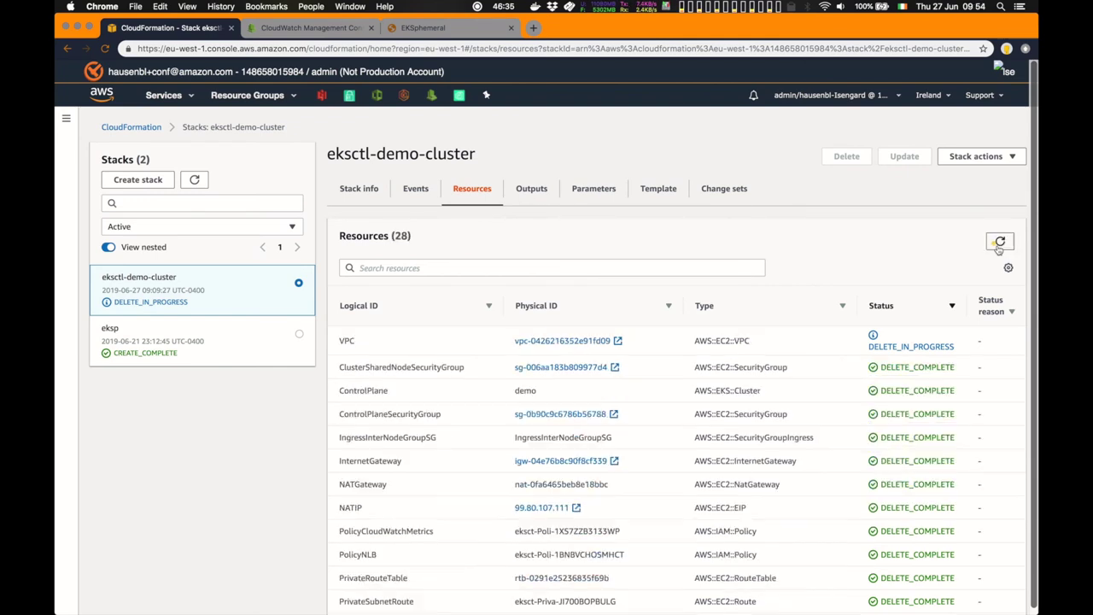
left_click(999, 244)
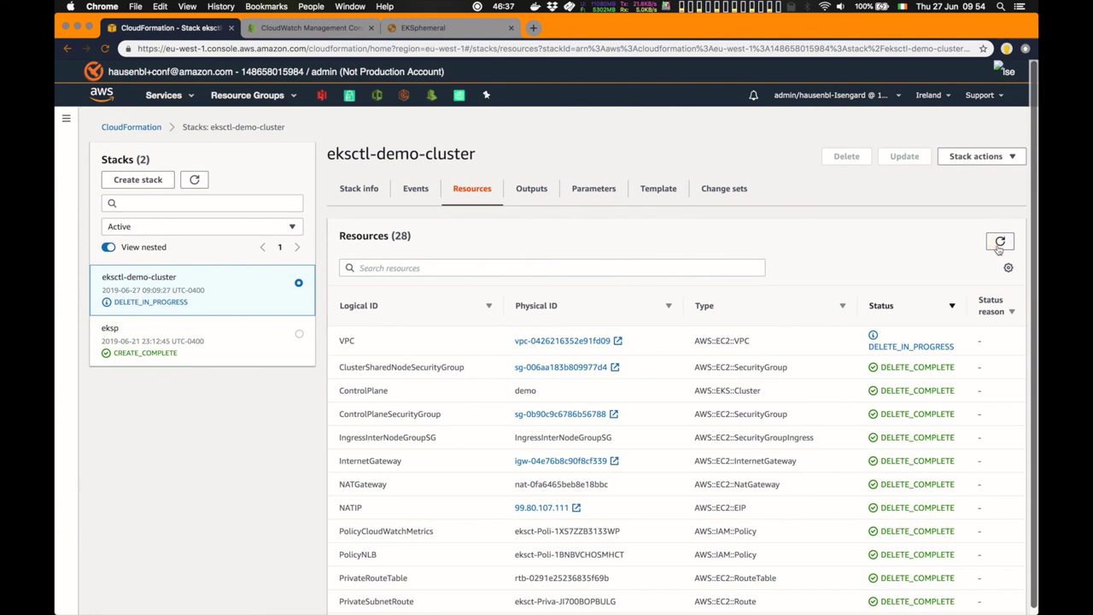